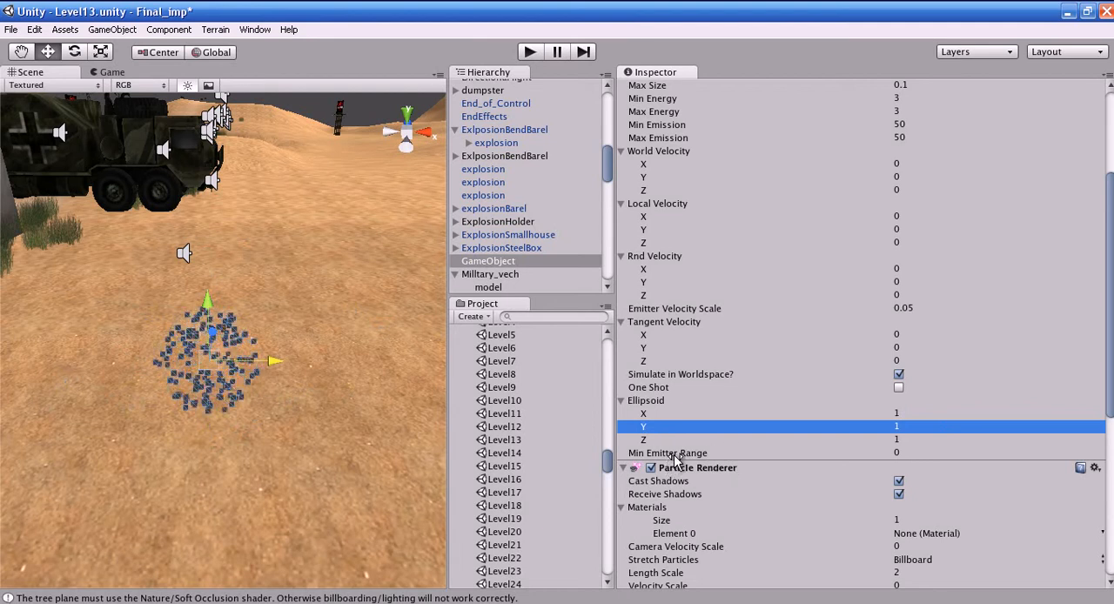
- Raise the particle emitter's Min Emitter Range to about 1.9 and examine the particle spread from several angles
click(676, 455)
drag(677, 459, 733, 459)
alt+drag(169, 456, 265, 400)
alt+drag(367, 474, 250, 475)
right_drag(251, 474, 154, 422)
right_drag(202, 385, 193, 190)
scroll(273, 461, down, 6)
alt+drag(262, 435, 243, 352)
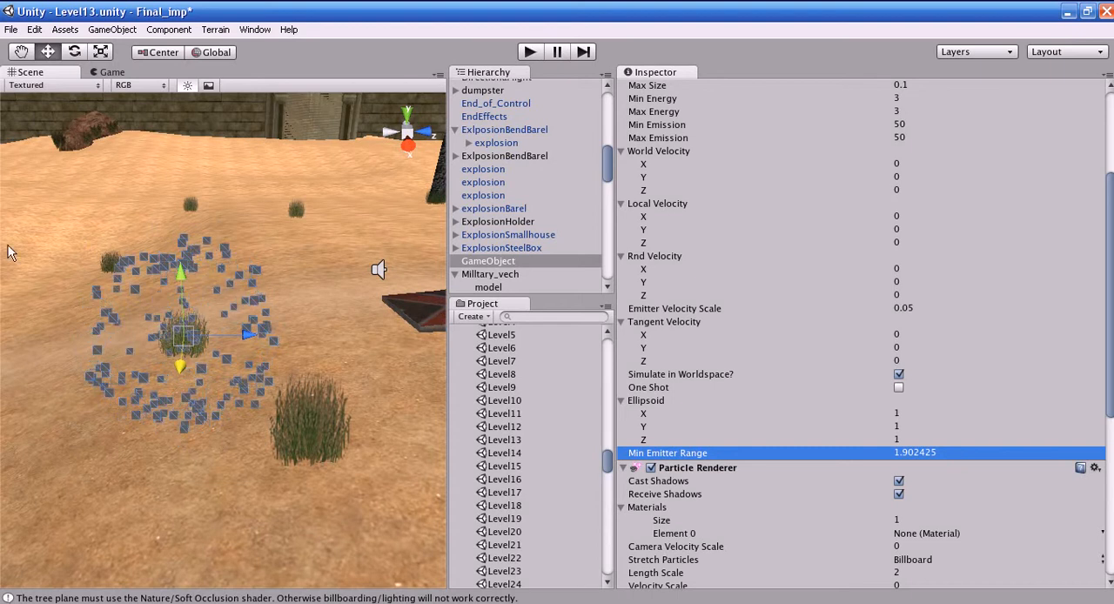
- Set the emitter's Min Emitter Range to 0
click(986, 452)
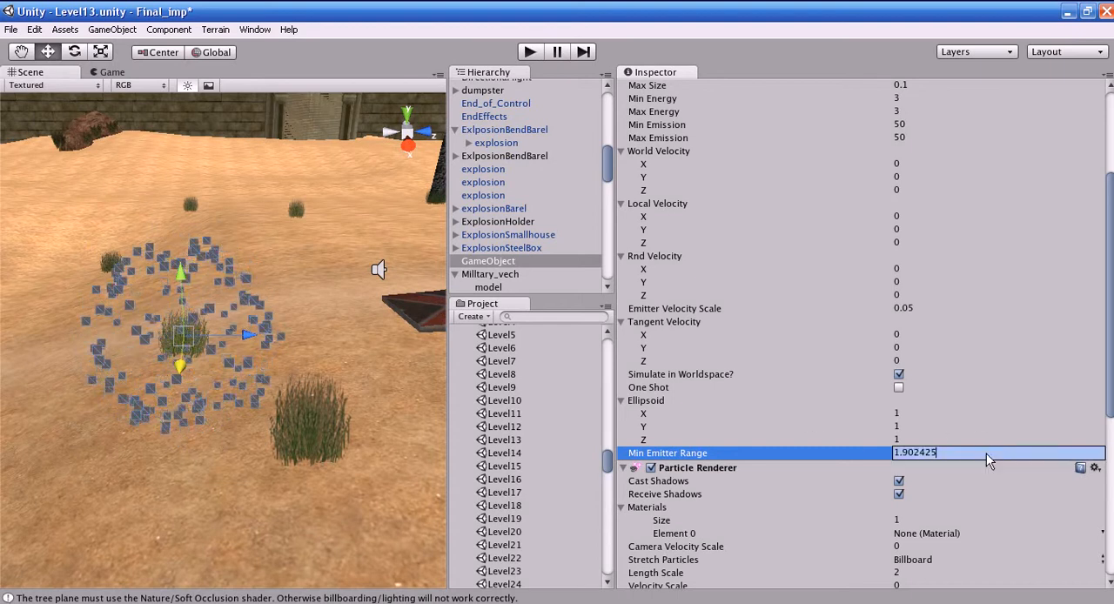
double_click(986, 453)
text(0)
key(Return)
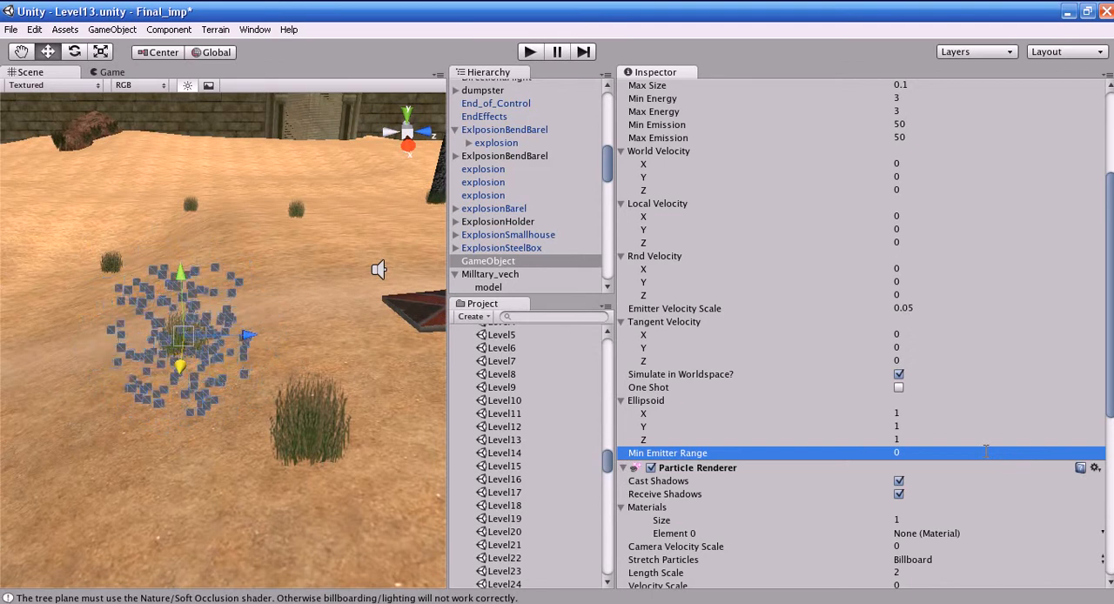
- Switch the Particle Renderer's Cast Shadows and Receive Shadows options off and back on
drag(1110, 385, 1102, 502)
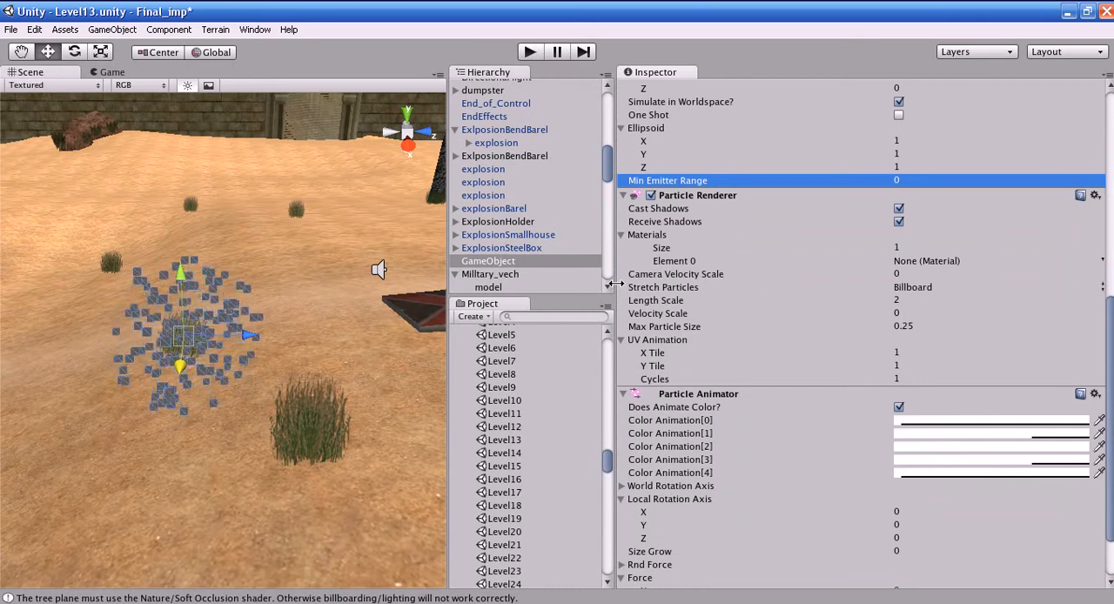
click(783, 314)
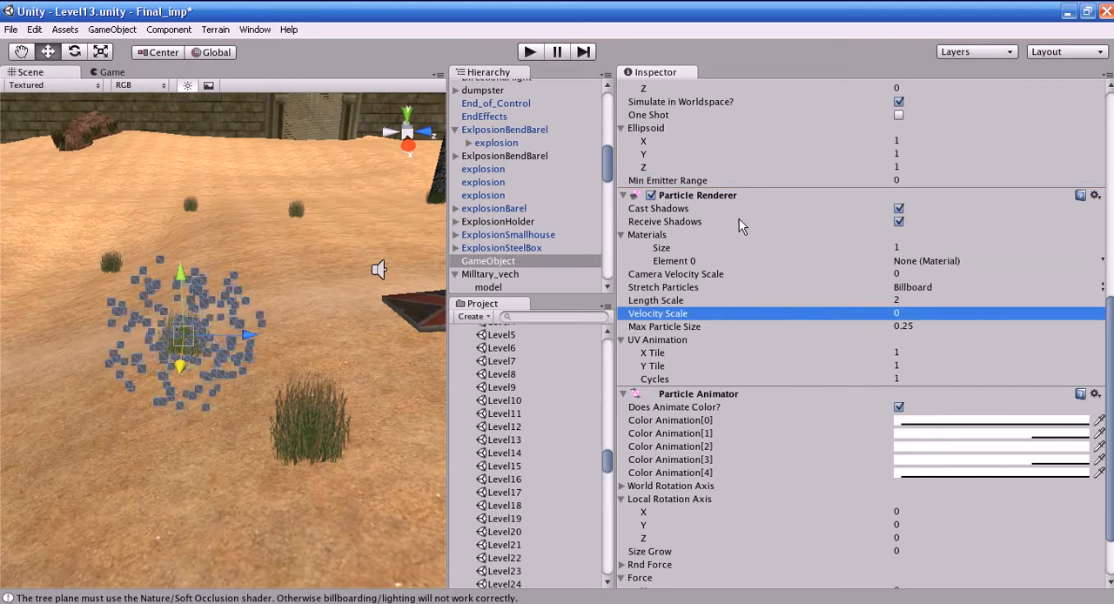
click(659, 212)
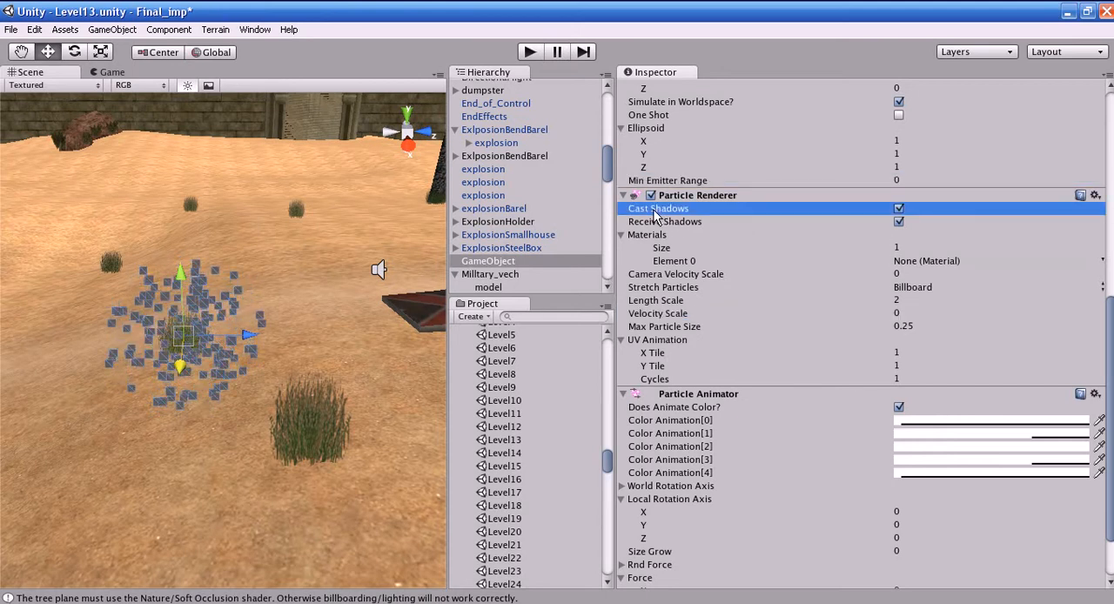
click(899, 210)
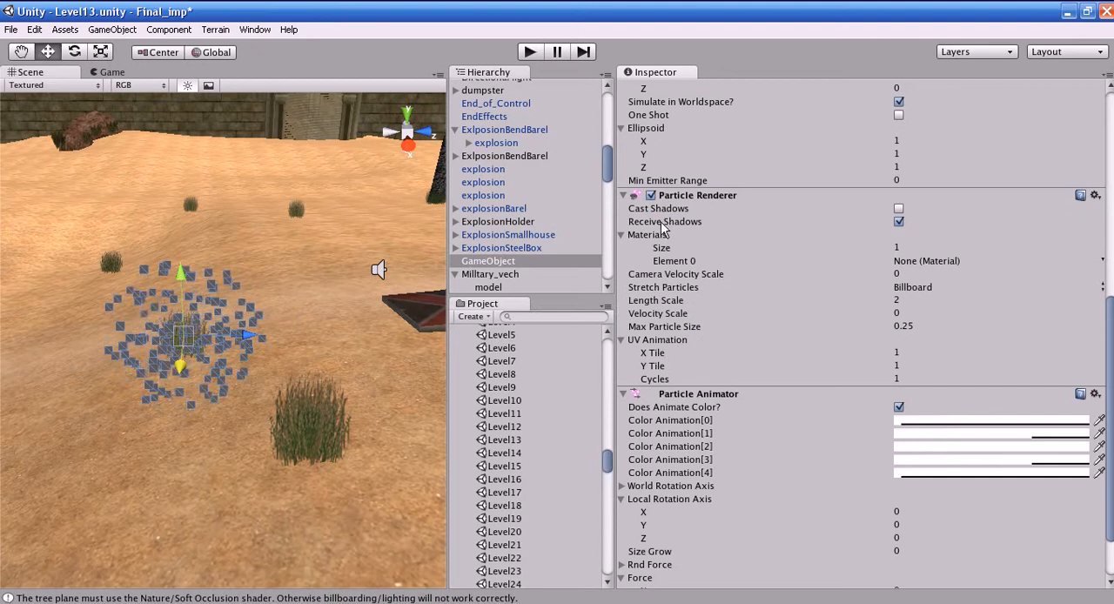
click(899, 222)
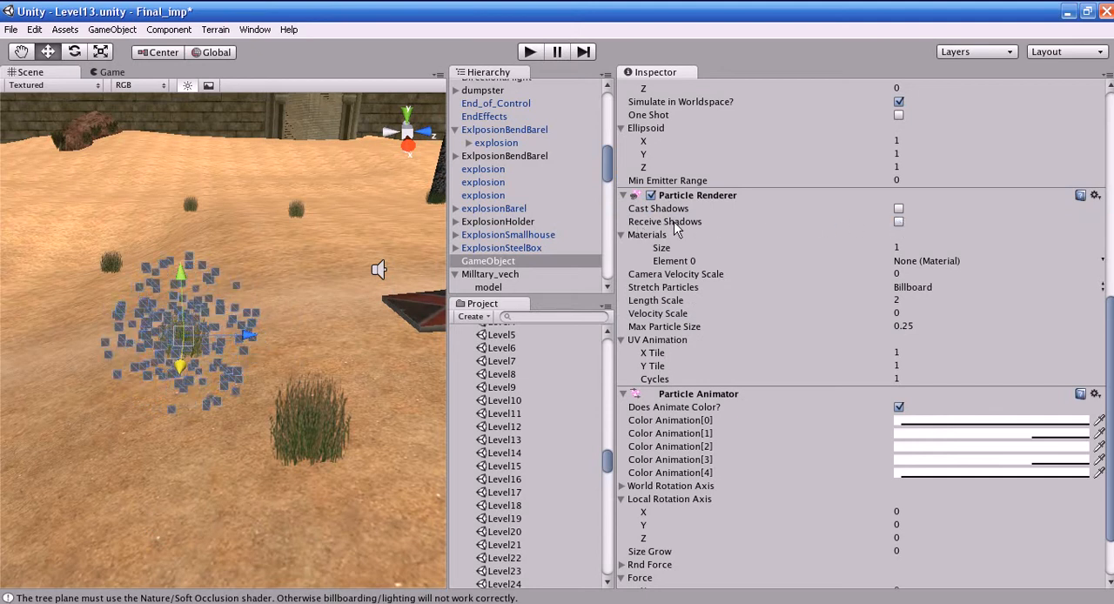
click(899, 222)
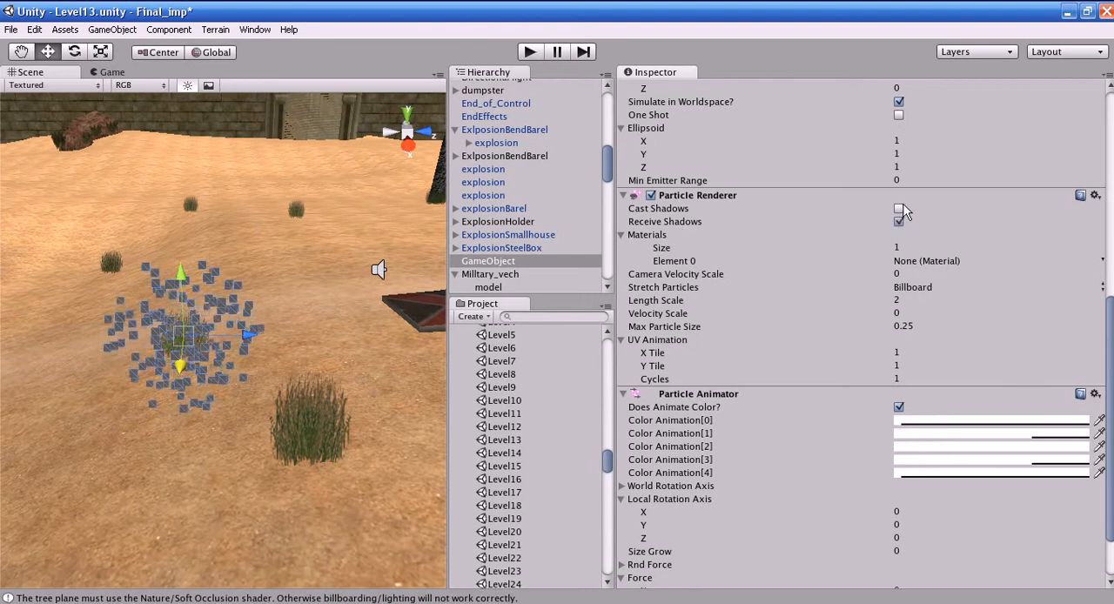
click(899, 208)
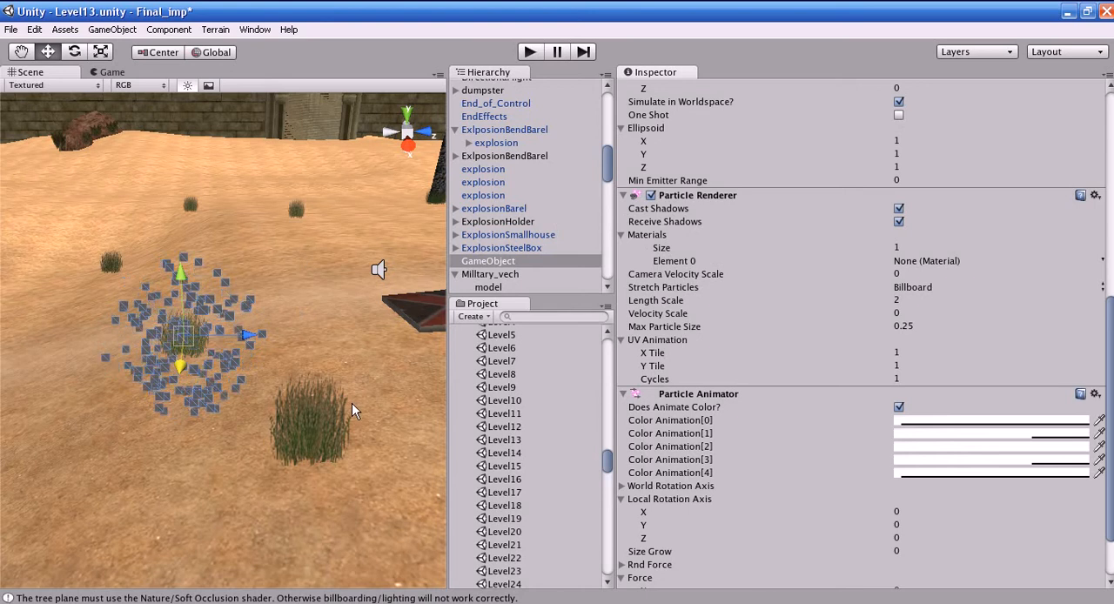
- Collapse the Scripts folder in the project and delete the particle GameObject from the scene
mouse_move(607, 460)
mouse_down()
mouse_move(605, 503)
mouse_move(607, 475)
mouse_up()
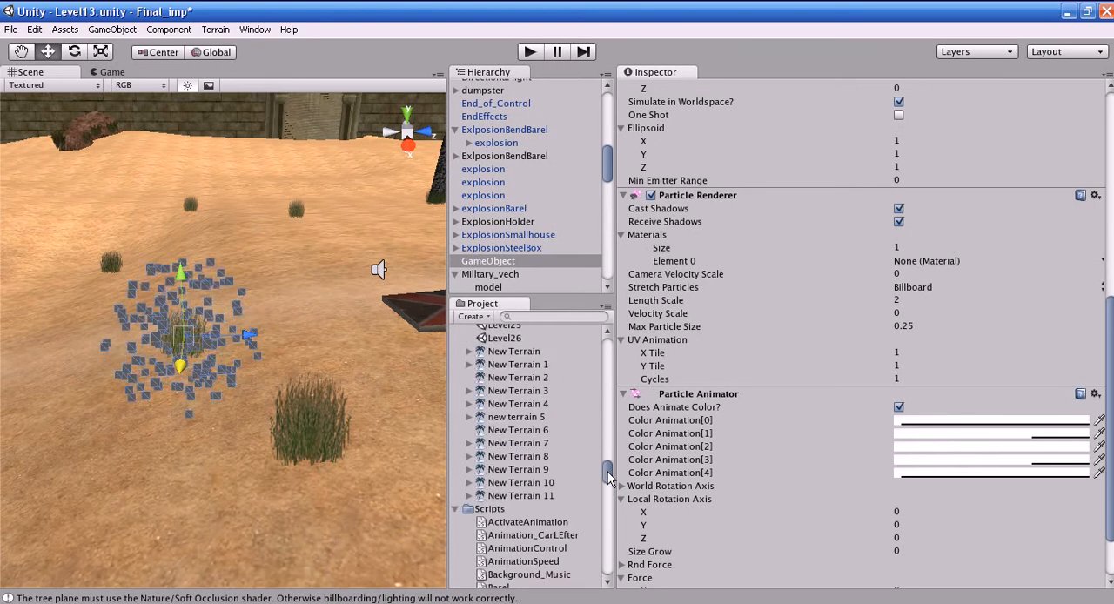
click(456, 510)
alt+drag(296, 429, 328, 408)
drag(605, 555, 604, 477)
alt+drag(95, 378, 205, 496)
key(Delete)
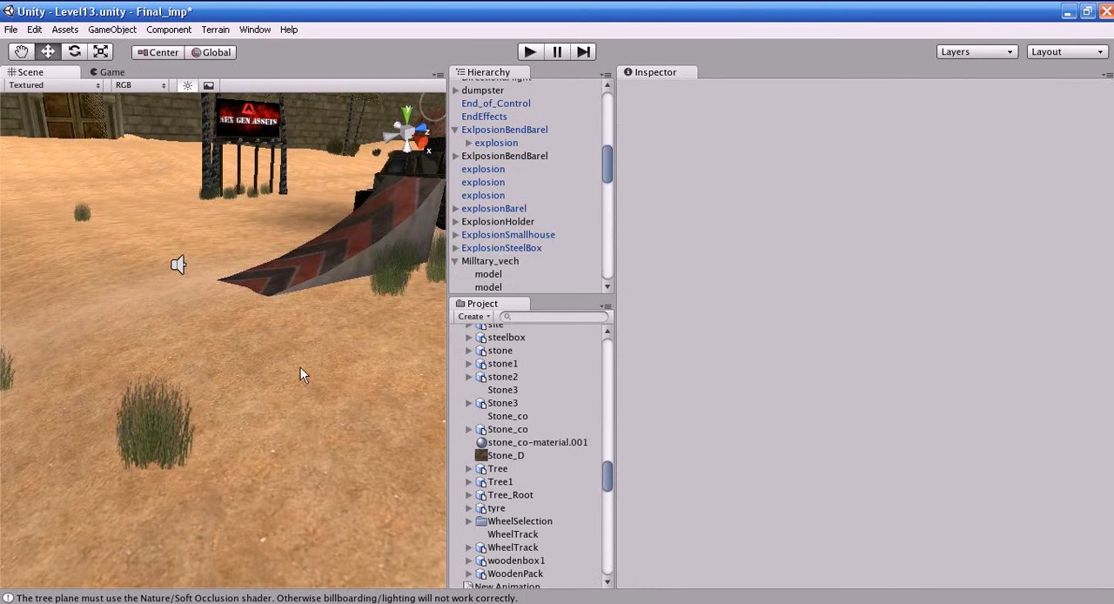
- Select the Power_Doller object near the billboard, frame it, and locate its Doller_100 explosion prefab in the project
alt+drag(301, 378, 429, 266)
click(179, 281)
key(f)
alt+drag(281, 393, 193, 432)
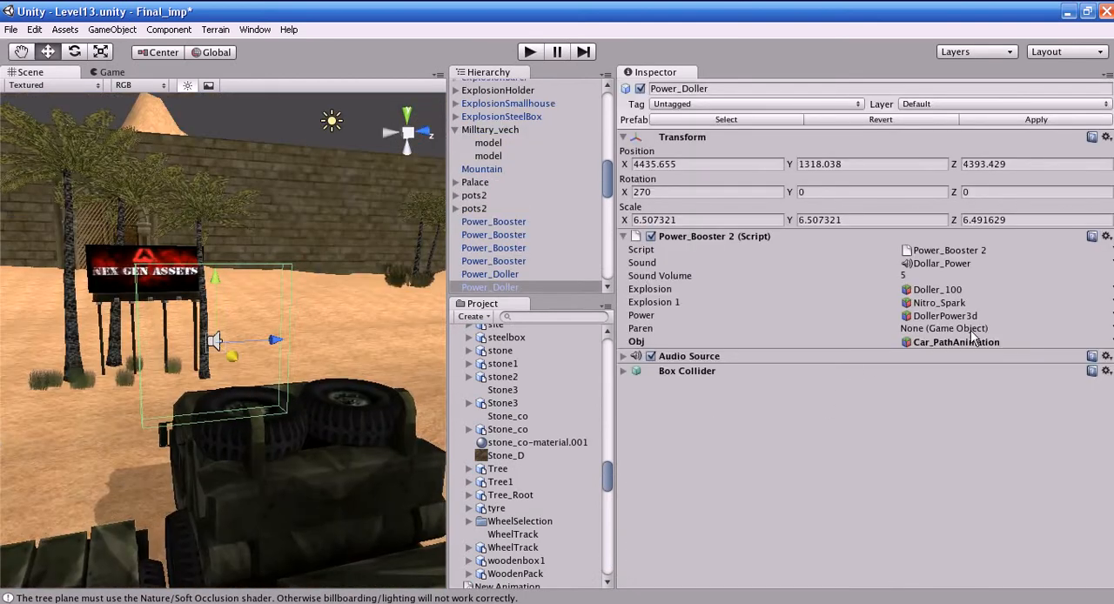
click(933, 292)
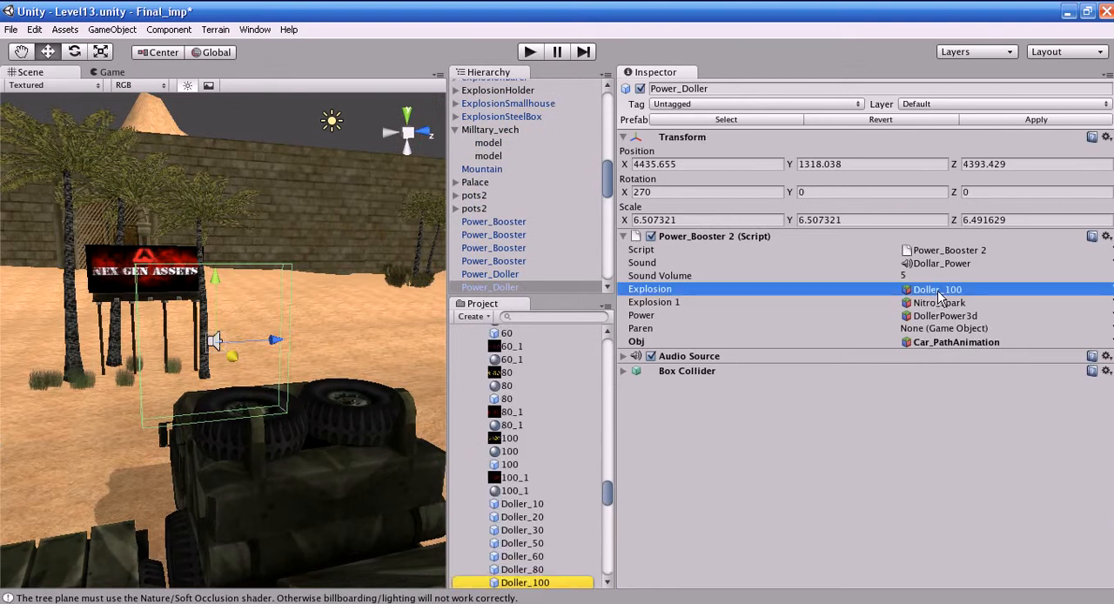
- Place the Doller_100 particle prefab in the scene near the military vehicle and view its emission
drag(542, 585, 238, 415)
right_drag(238, 415, 220, 420)
scroll(291, 435, down, 8)
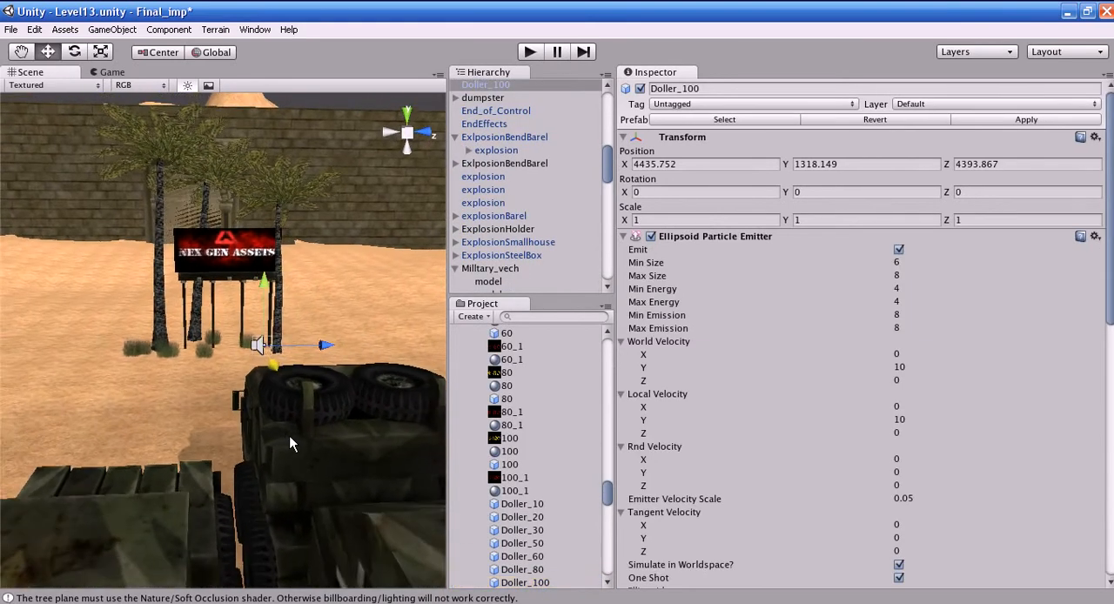
alt+drag(288, 441, 332, 423)
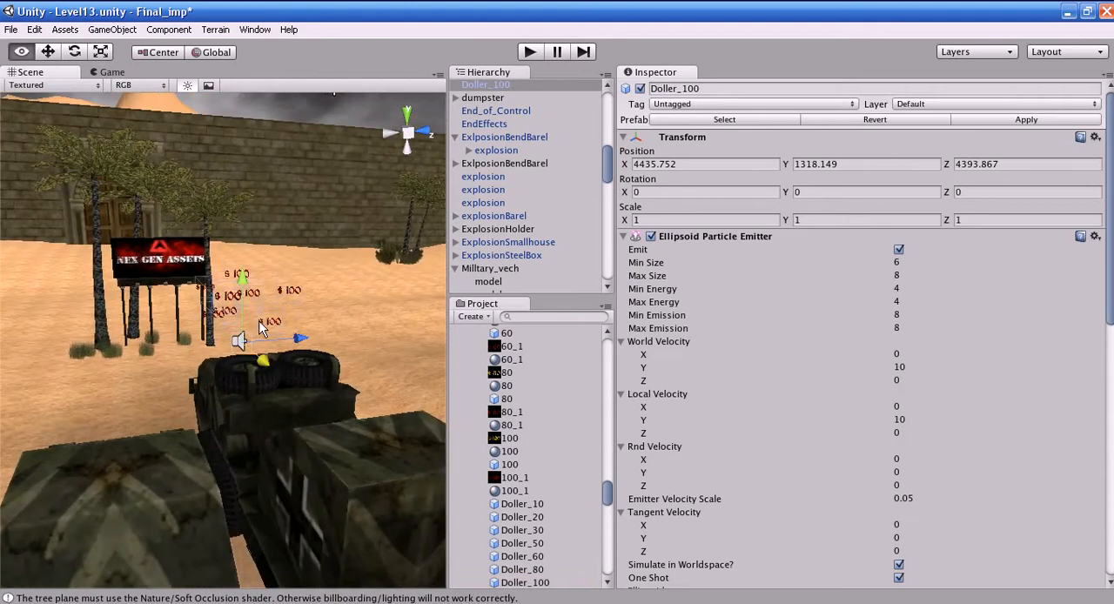
alt+drag(241, 329, 304, 293)
alt+drag(256, 186, 248, 282)
scroll(778, 475, down, 10)
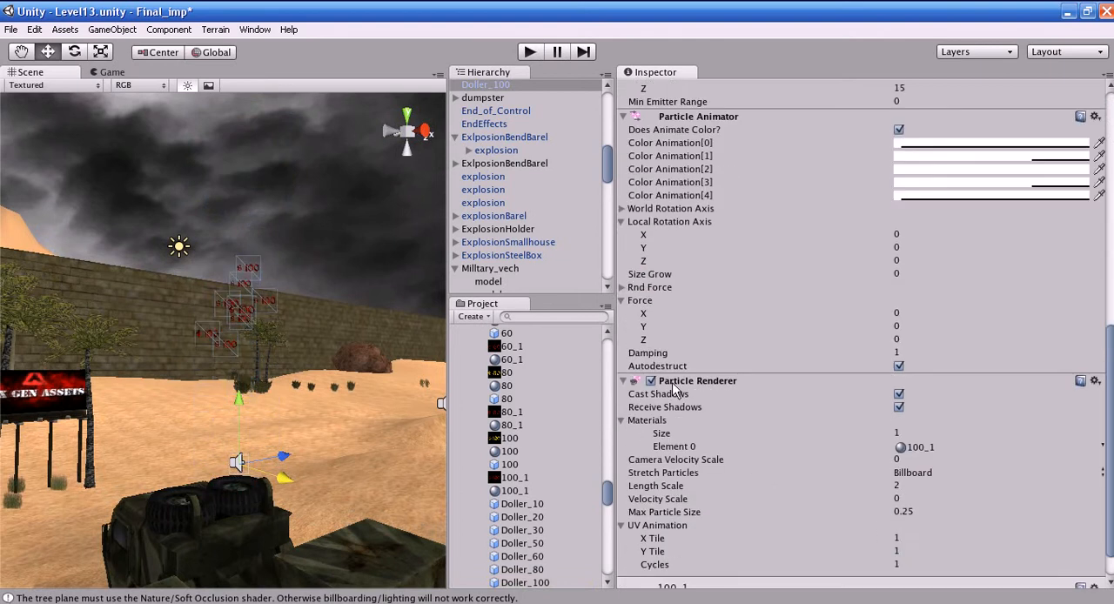
- Locate and inspect the 100_1 material used by Doller_100's Particle Renderer
click(913, 451)
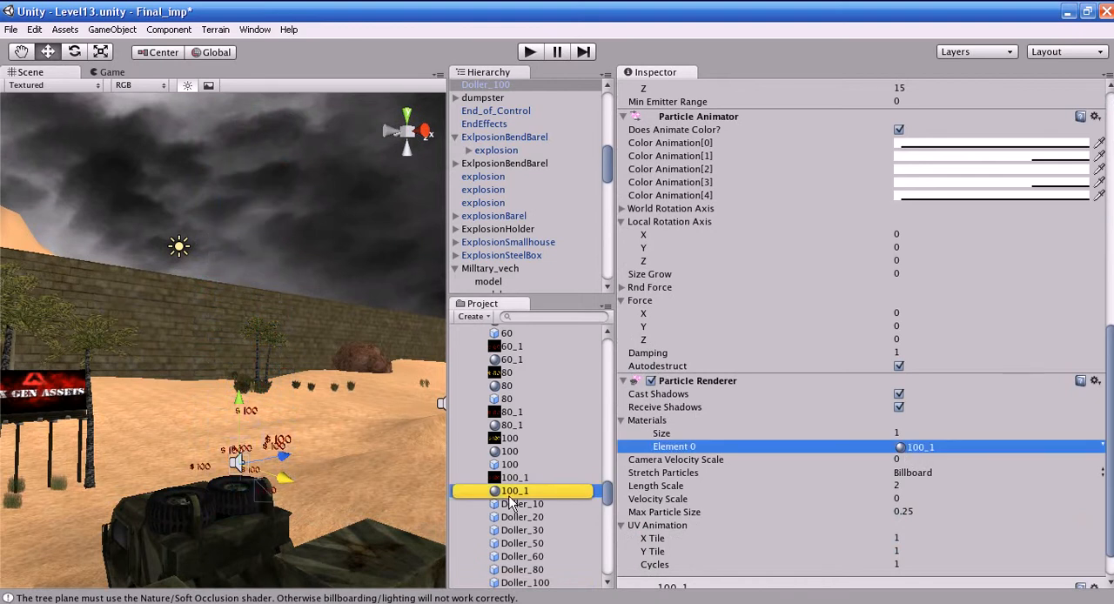
click(509, 493)
drag(863, 393, 740, 335)
- Select and frame the Power_Doller object to view the $100 particles around it up close
right_drag(244, 461, 258, 520)
click(252, 445)
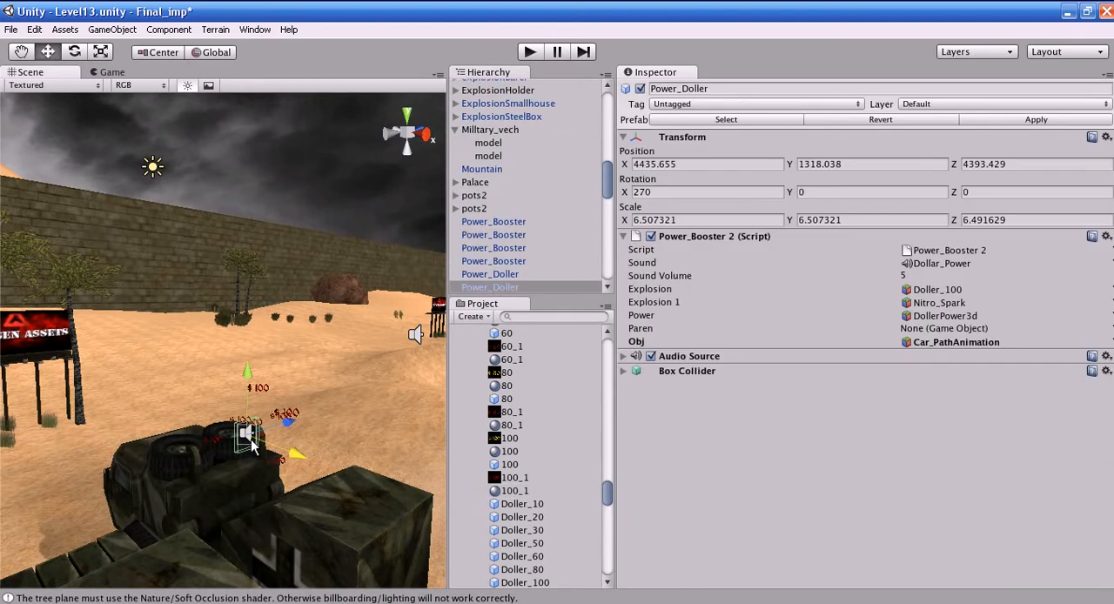
key(f)
middle_drag(269, 188, 283, 278)
scroll(250, 466, down, 3)
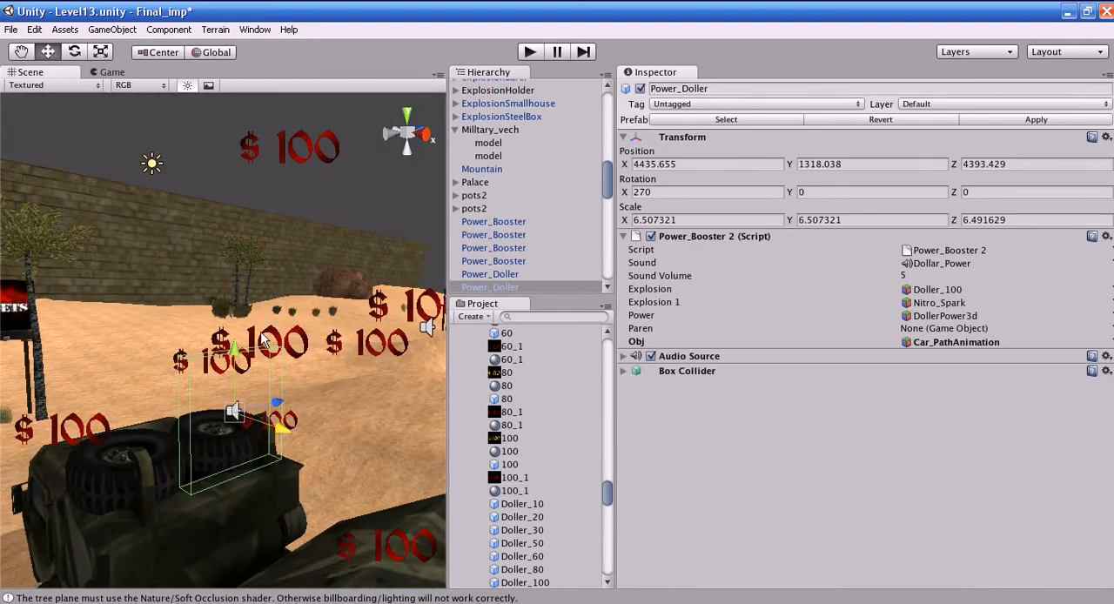
scroll(247, 331, down, 2)
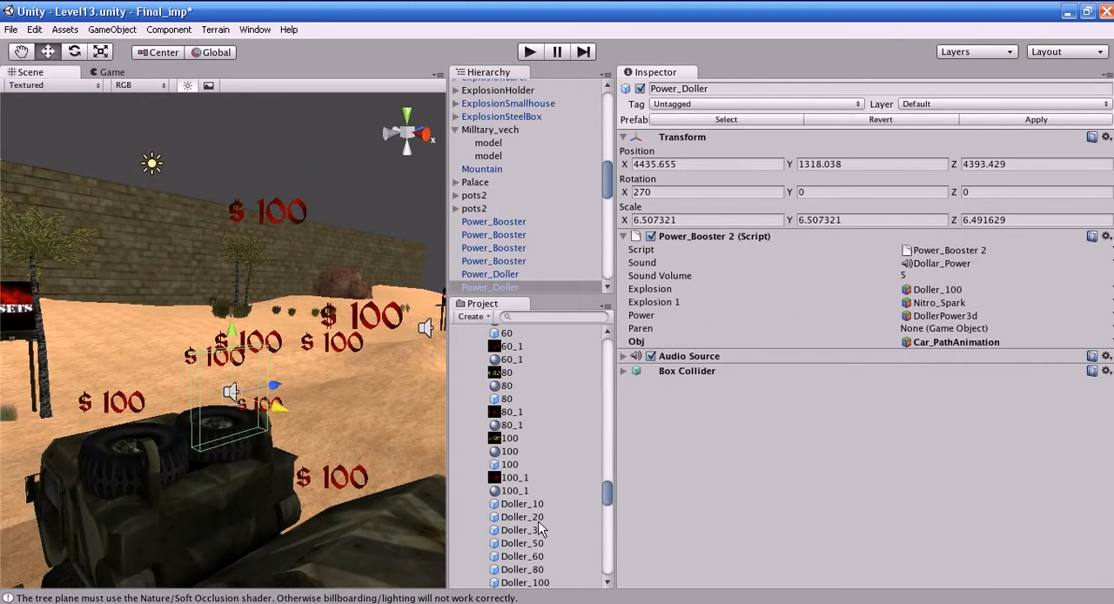
- Select the Doller_100 prefab and review the Stretch Particles options of its Particle Renderer
click(546, 581)
scroll(823, 426, down, 10)
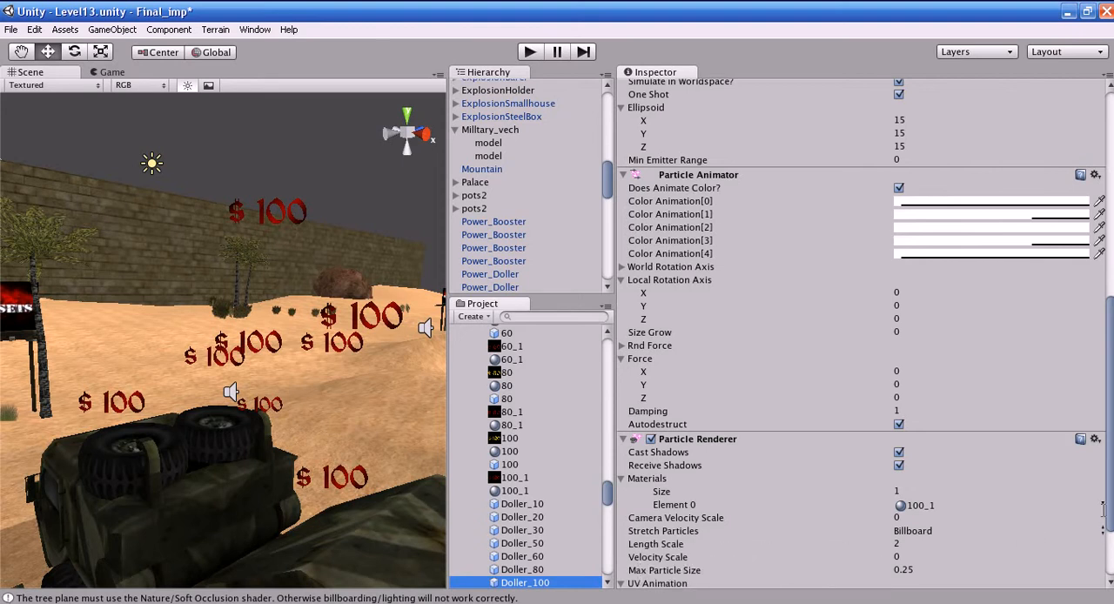
click(1104, 530)
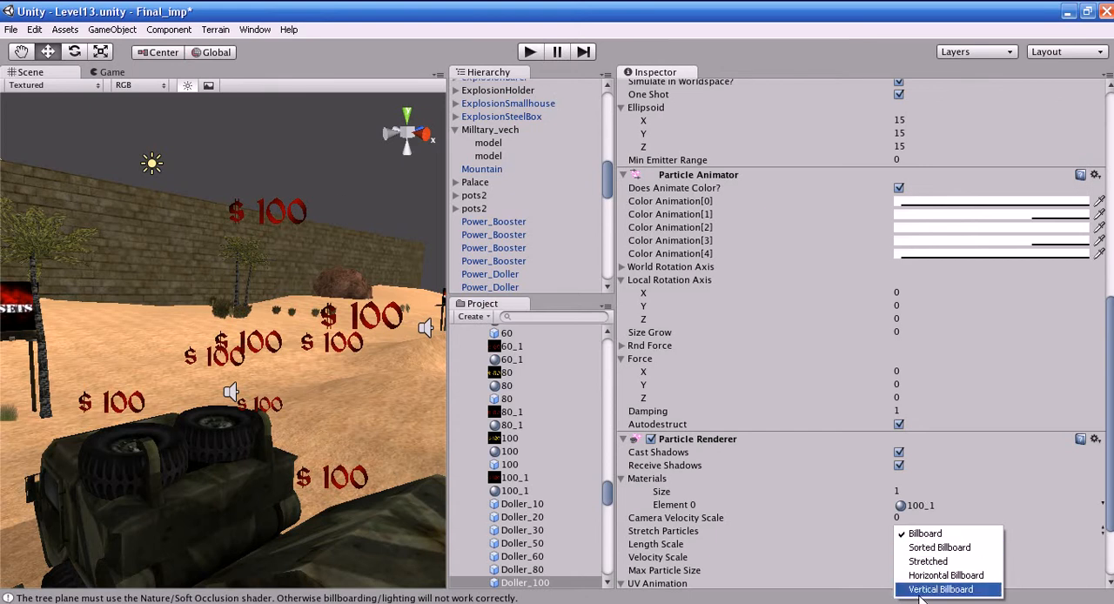
click(1110, 477)
scroll(853, 455, down, 5)
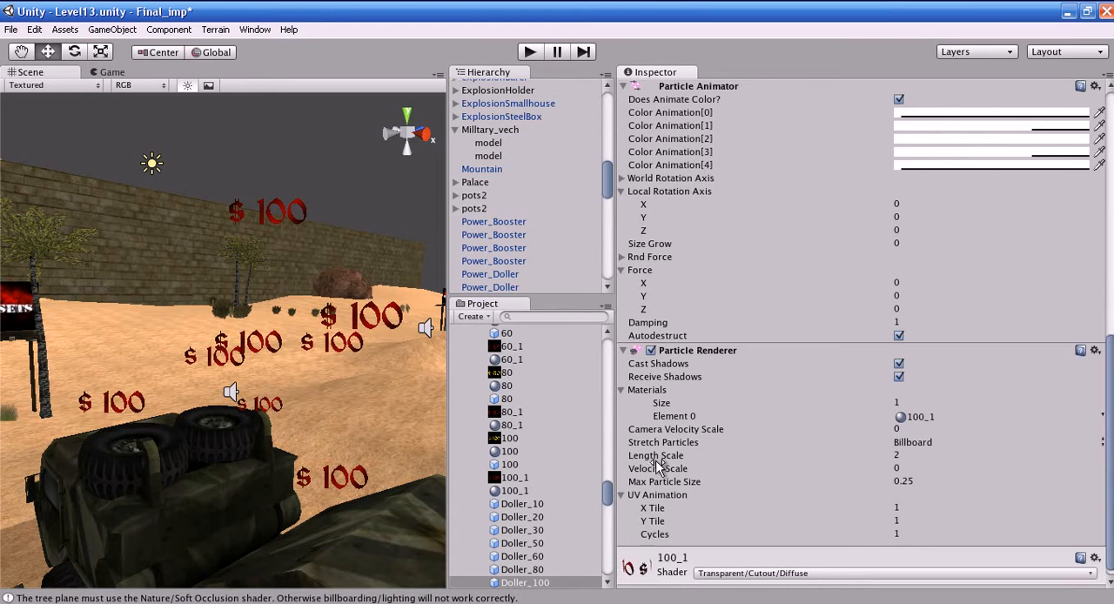
- Review the Length Scale, Velocity Scale and Max Particle Size settings of Doller_100's Particle Renderer
mouse_move(657, 462)
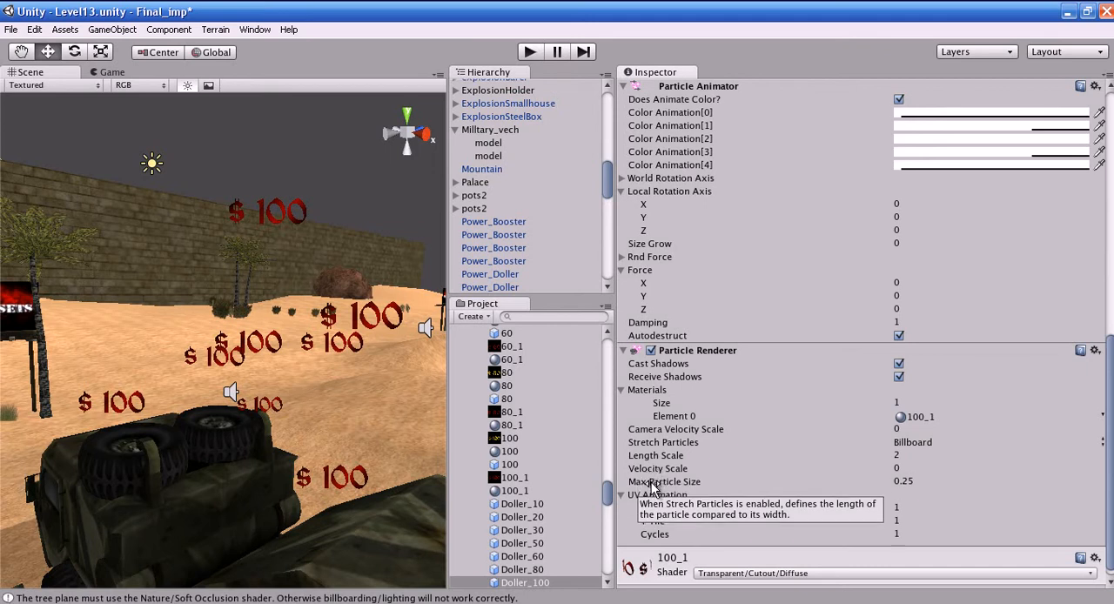
click(651, 471)
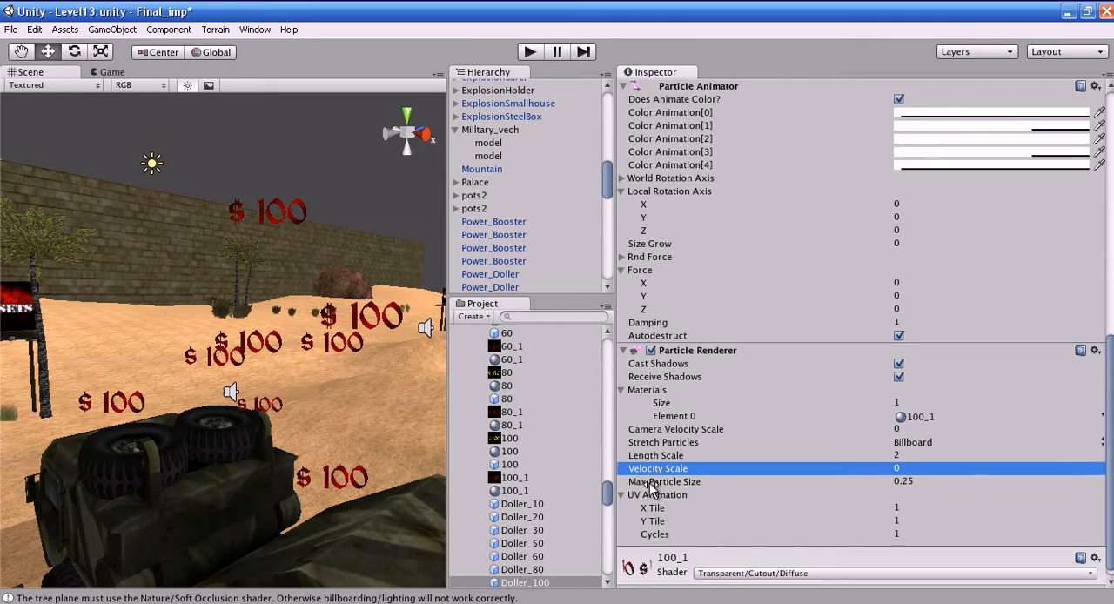
click(648, 484)
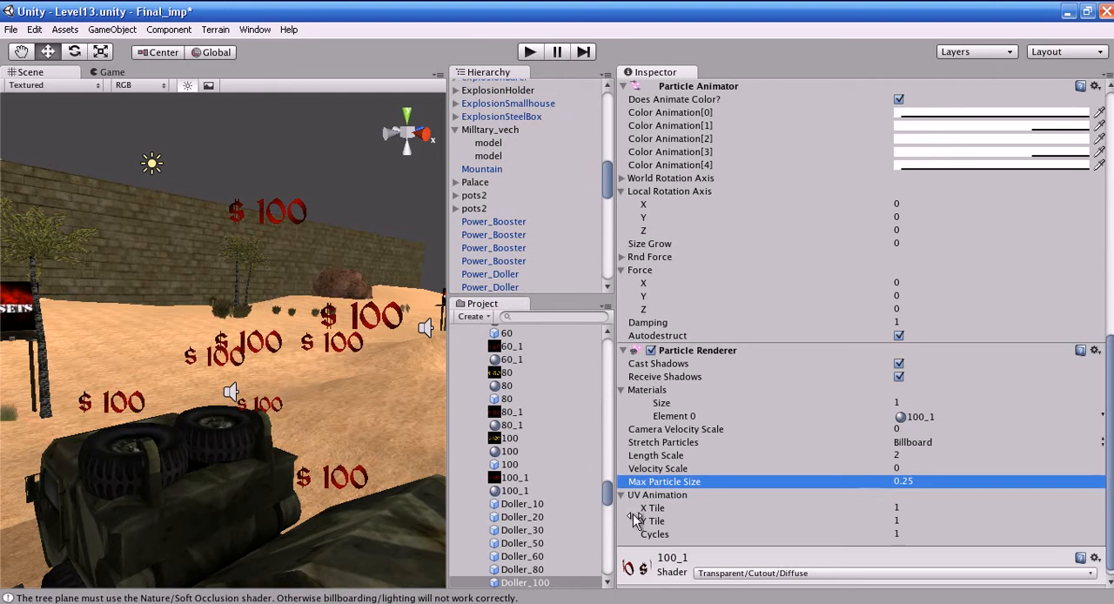
scroll(699, 516, down, 1)
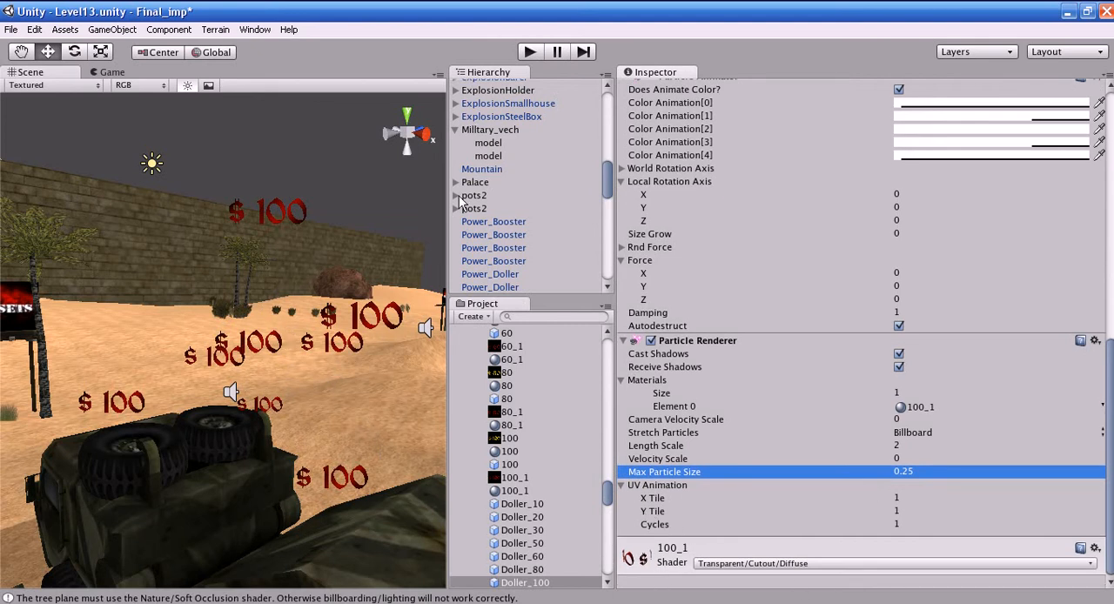
- Delete the Doller_100 object from the scene hierarchy
scroll(560, 202, up, 6)
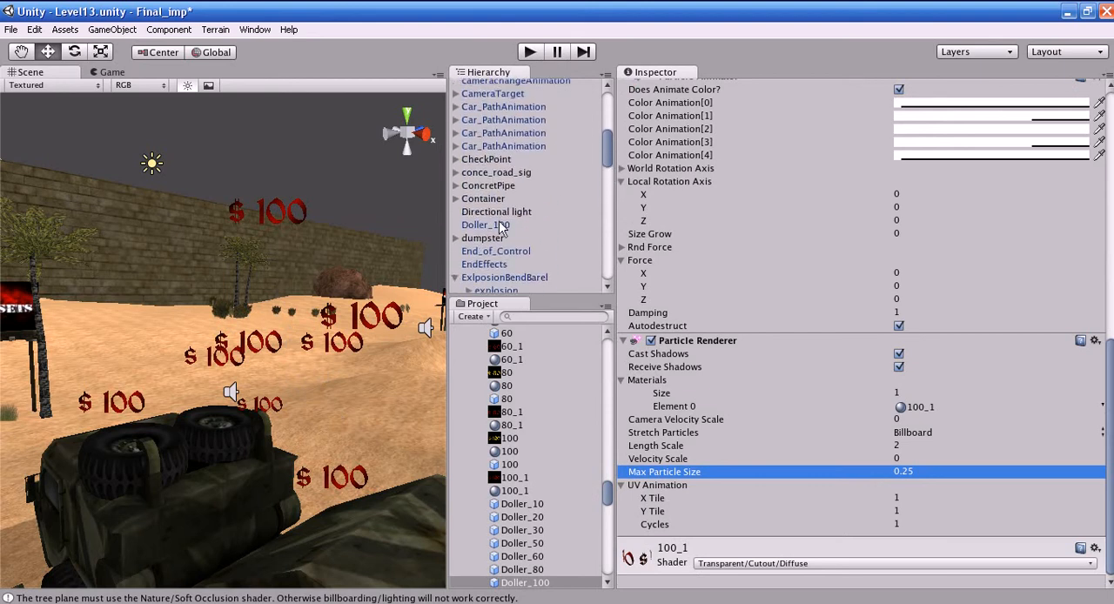
click(492, 228)
key(Delete)
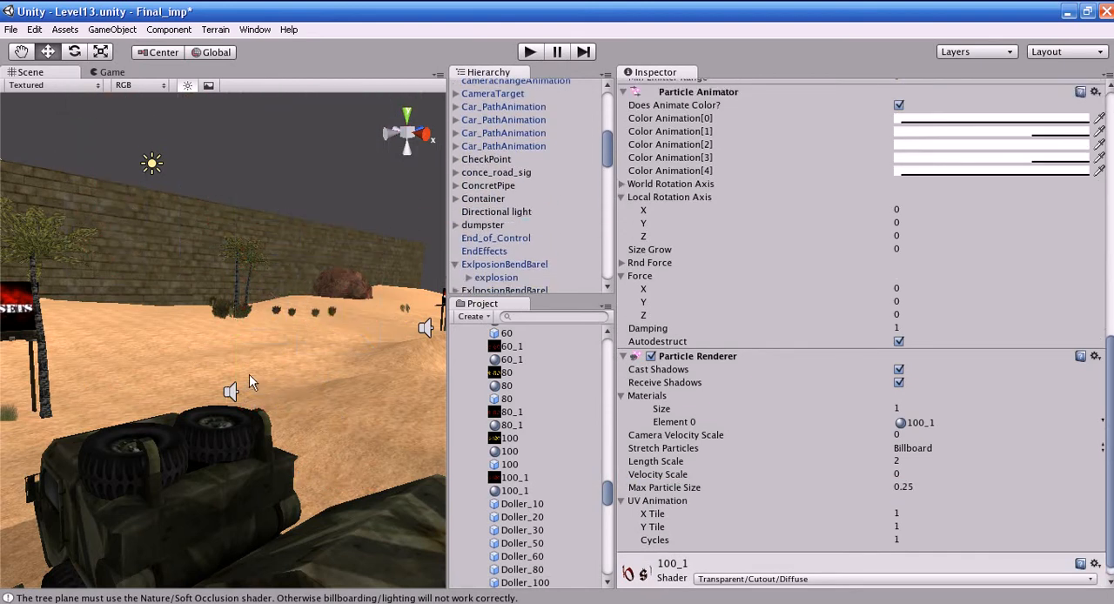
- Open the Level1 scene, discarding the changes made to Level13
right_drag(260, 268, 594, 523)
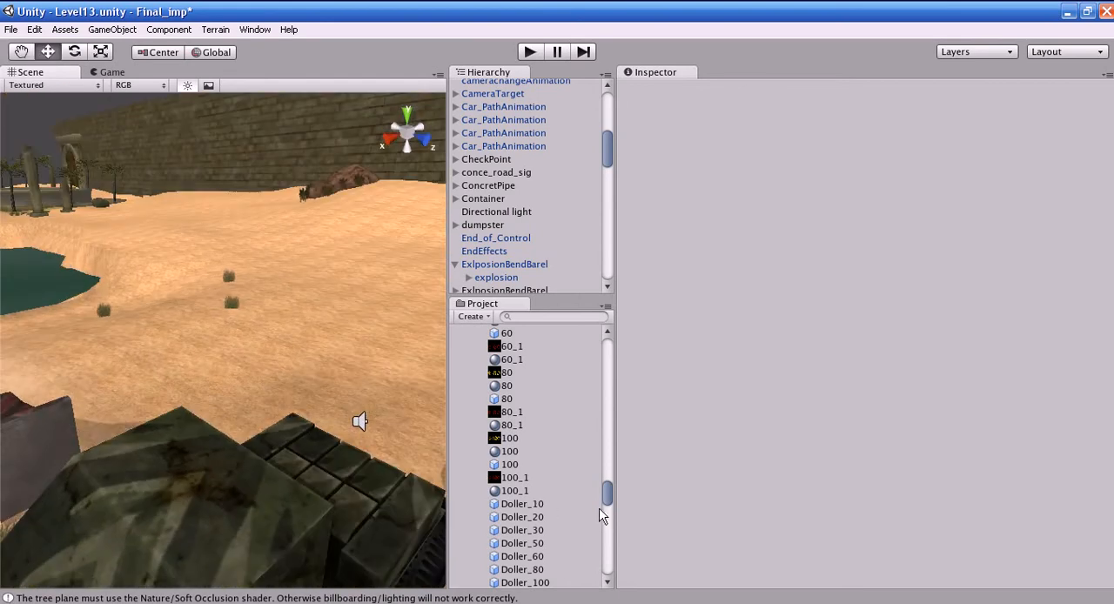
drag(609, 504, 611, 553)
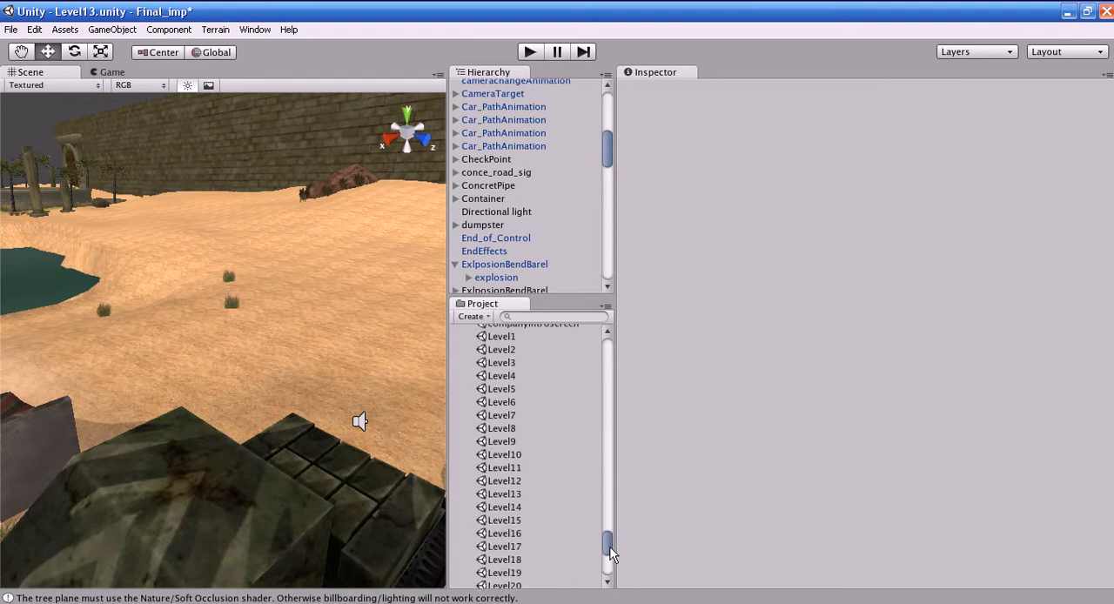
double_click(504, 337)
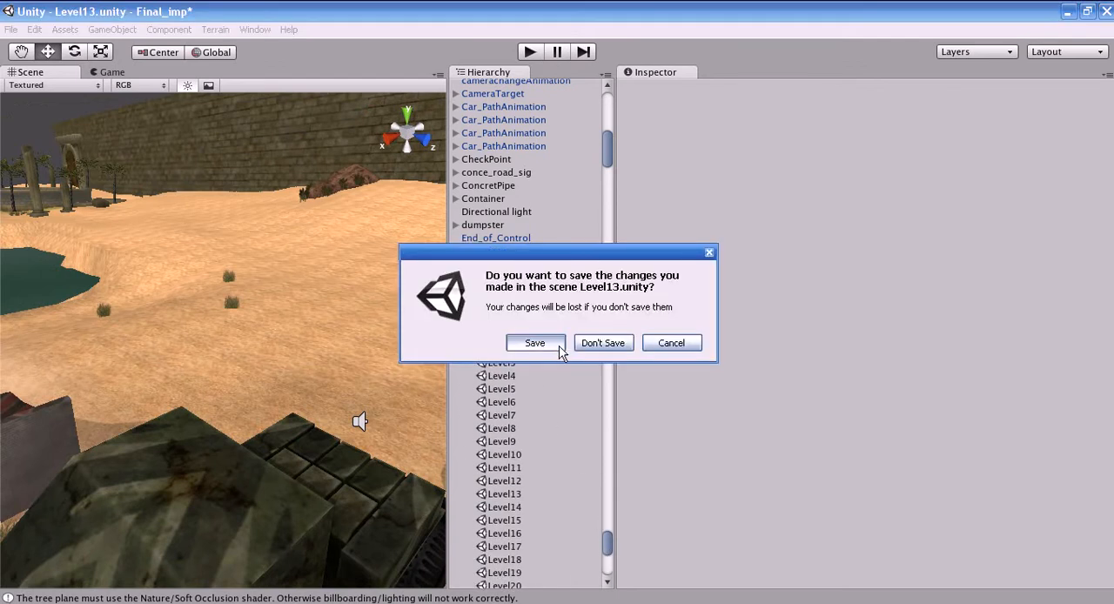
click(612, 344)
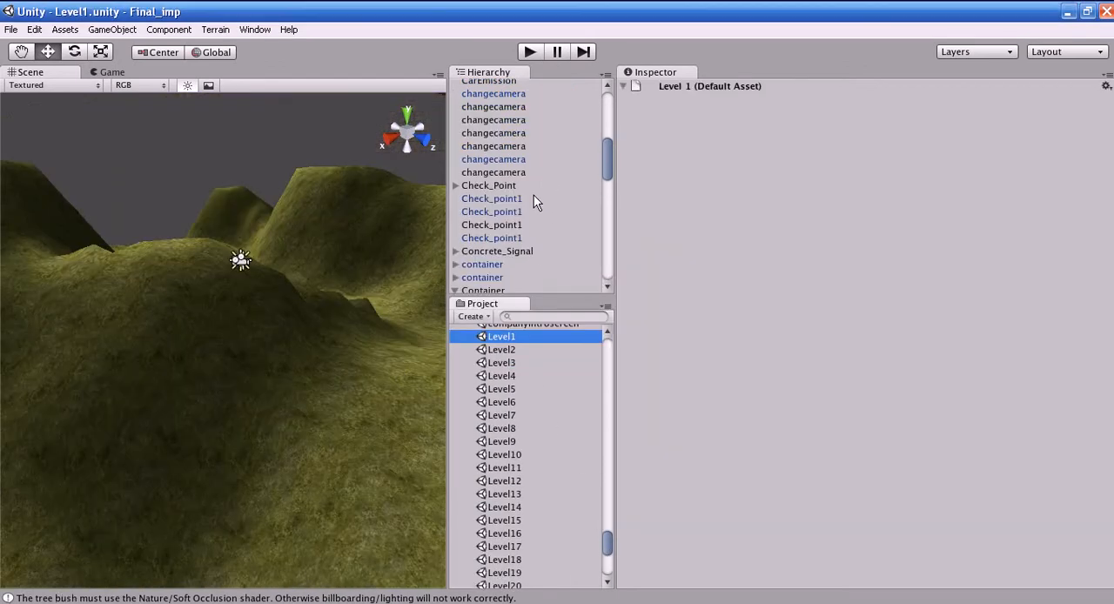
drag(610, 156, 606, 112)
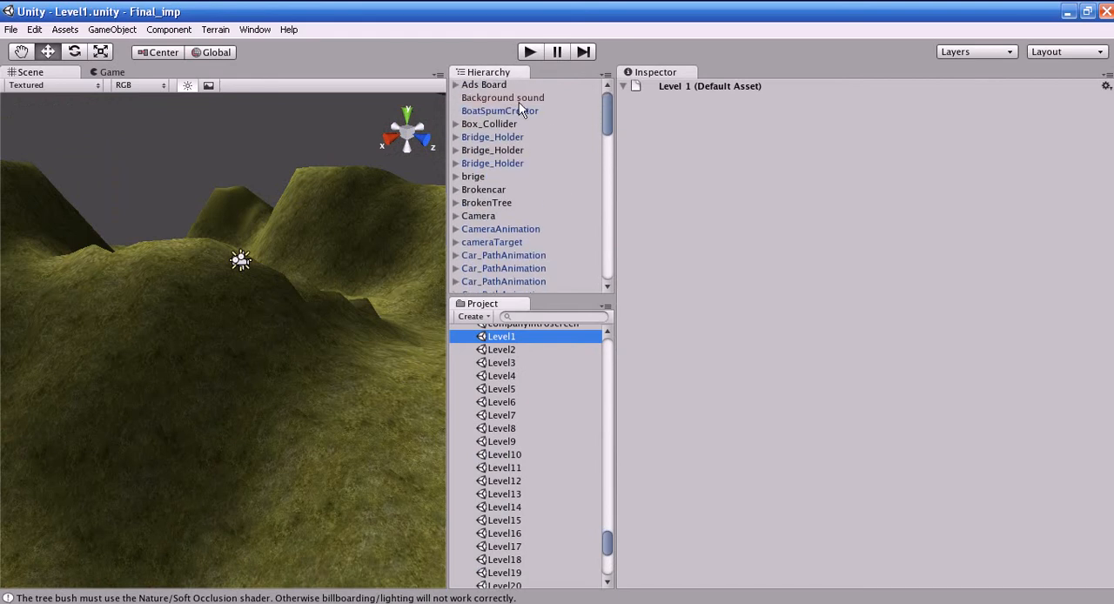
- Find the explosion object beside the steel beams in the Level1 scene, select it and frame it in the scene view
scroll(518, 253, down, 12)
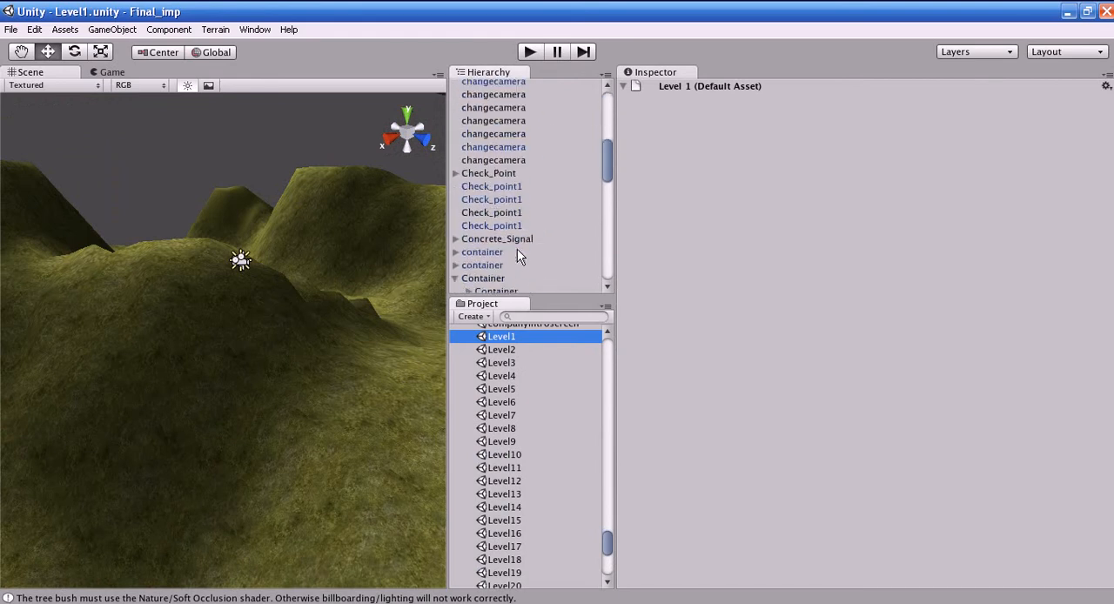
double_click(497, 121)
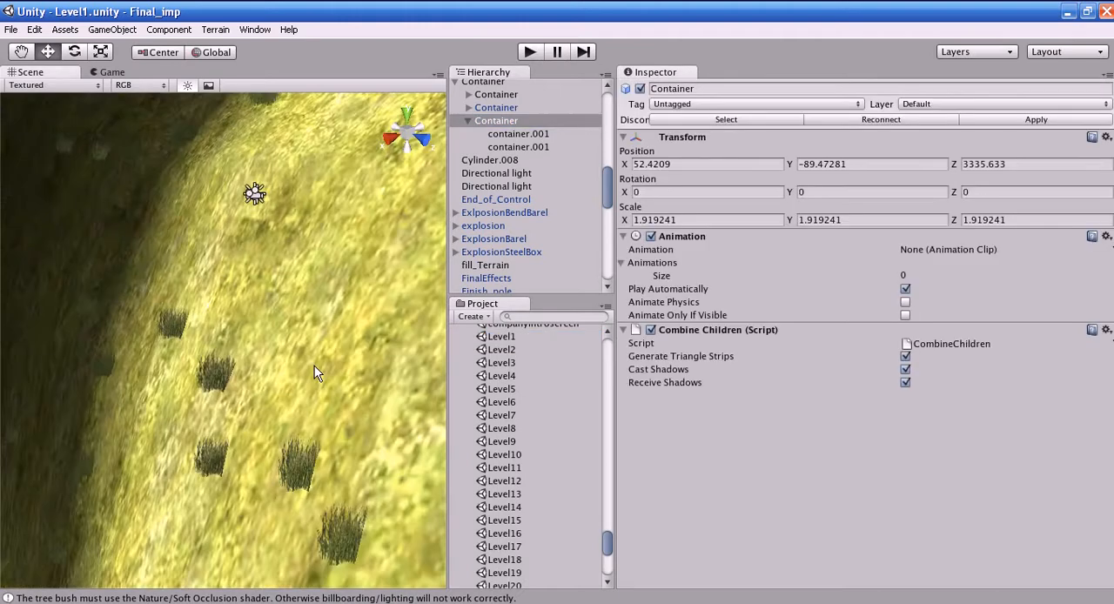
right_drag(93, 284, 61, 226)
click(79, 251)
key(f)
click(47, 167)
key(f)
alt+drag(46, 167, 210, 326)
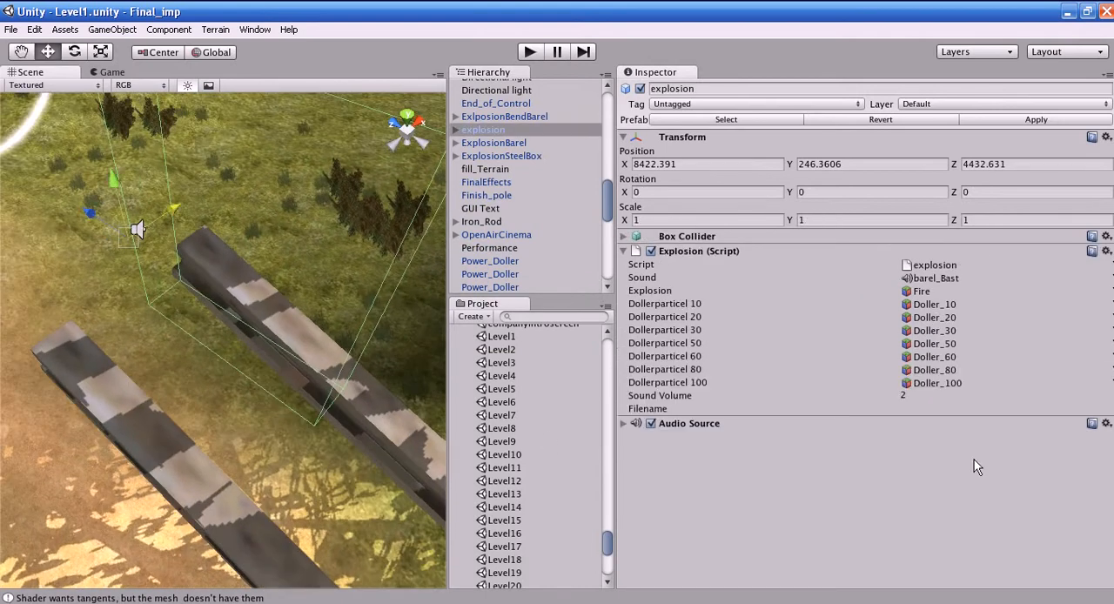
- Place the Fire prefab referenced by the explosion script into the scene beside the steel beams and expand its child objects
click(928, 291)
drag(496, 337, 197, 407)
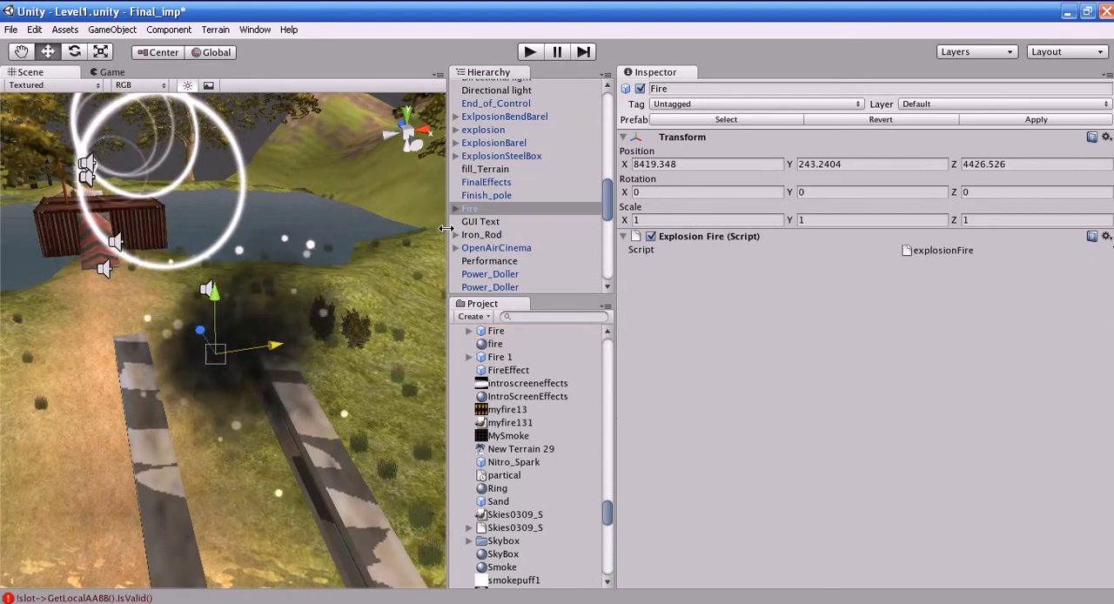
click(455, 208)
- Select Fire's Smoke child, review its emitter, animator and renderer settings, and locate its particle texture in the project
click(499, 237)
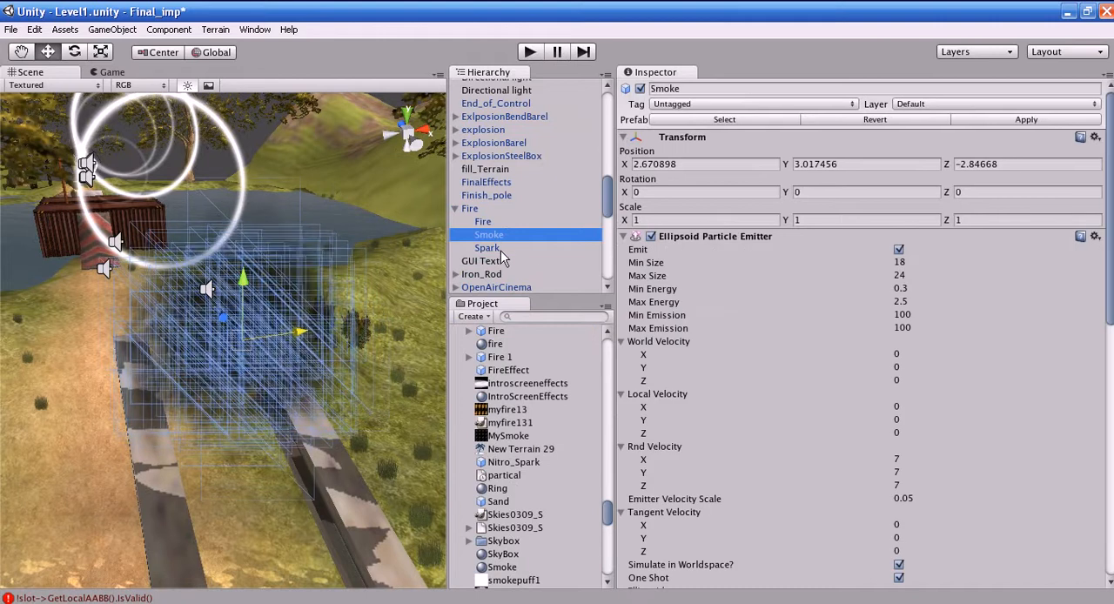
drag(1110, 314, 1110, 567)
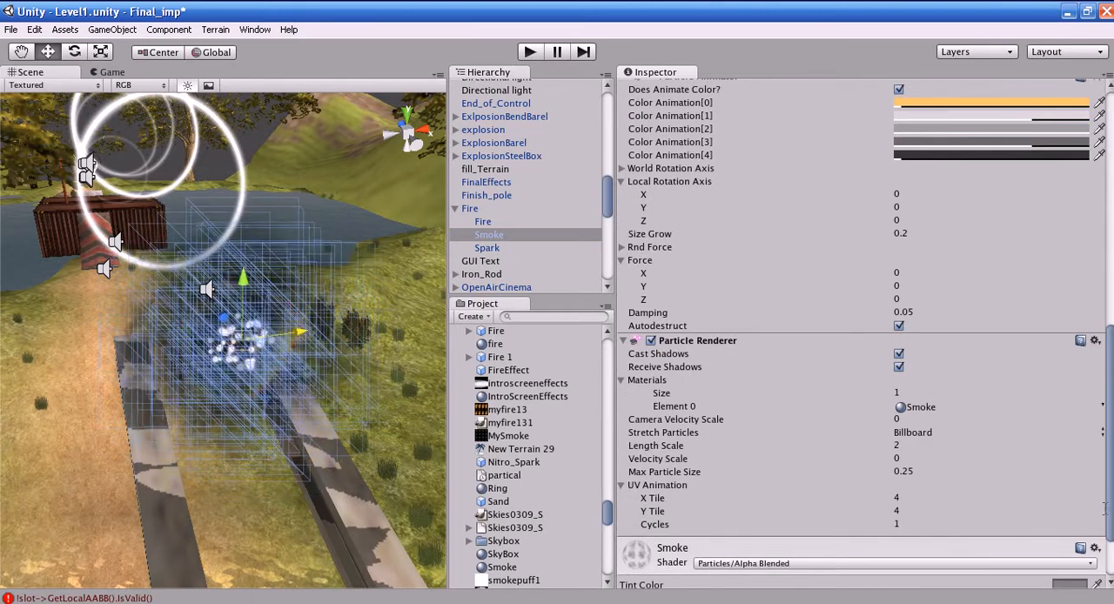
scroll(1087, 514, down, 3)
click(1076, 541)
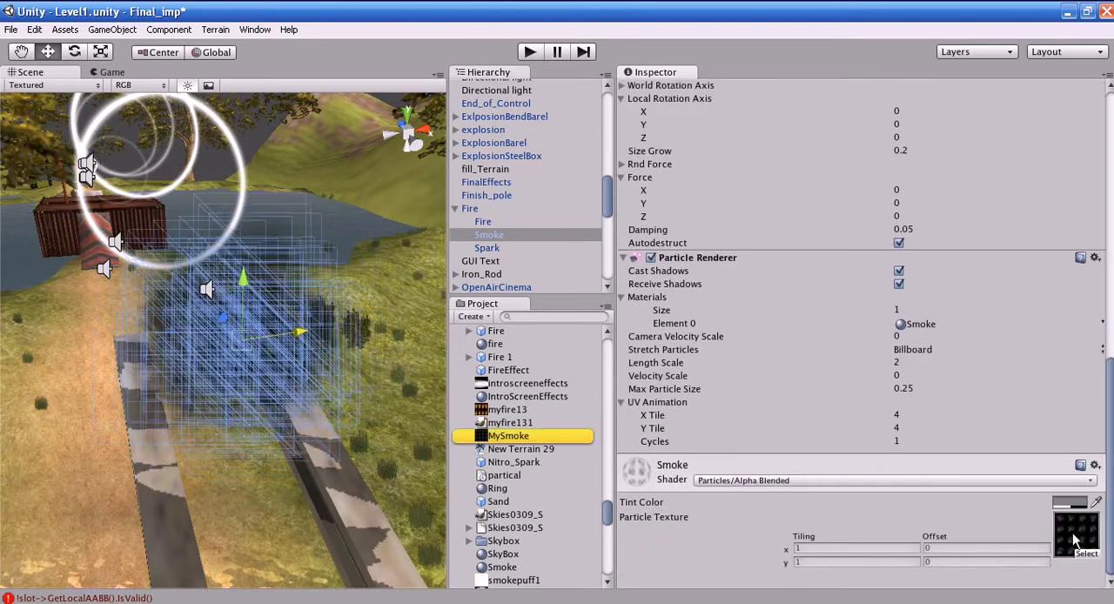
- Examine the MySmoke texture in an enlarged preview with its Texture Importer settings collapsed
click(536, 437)
key(shift+space)
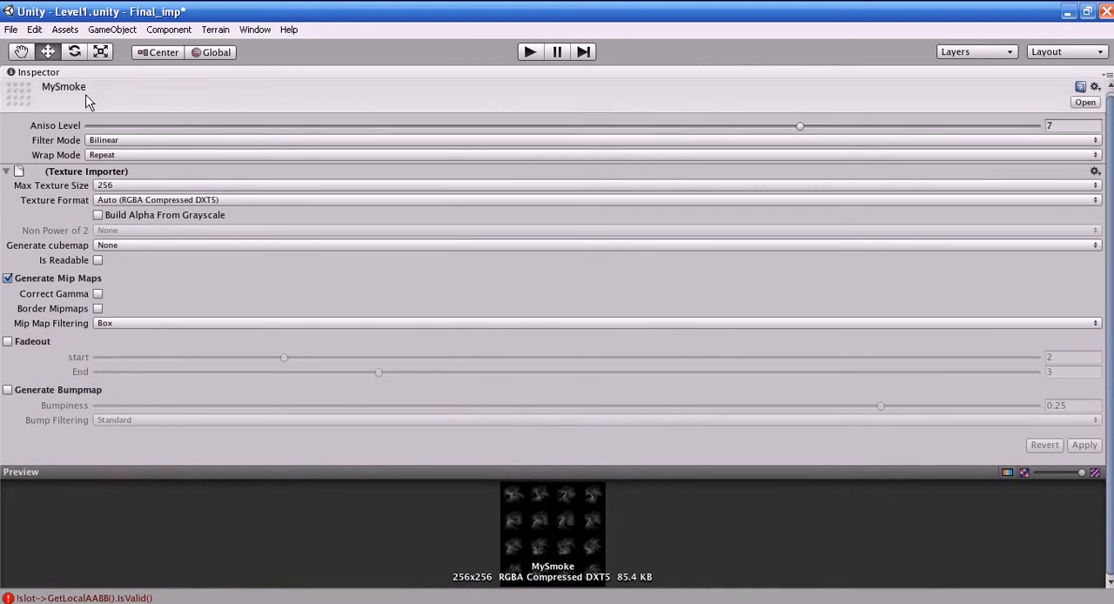
click(41, 174)
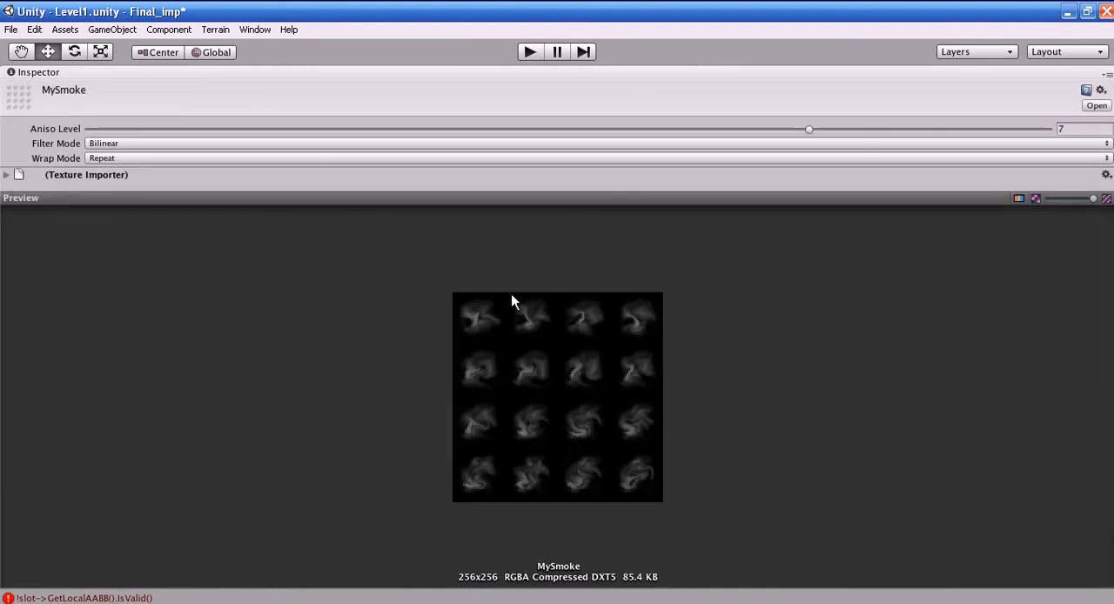
key(space)
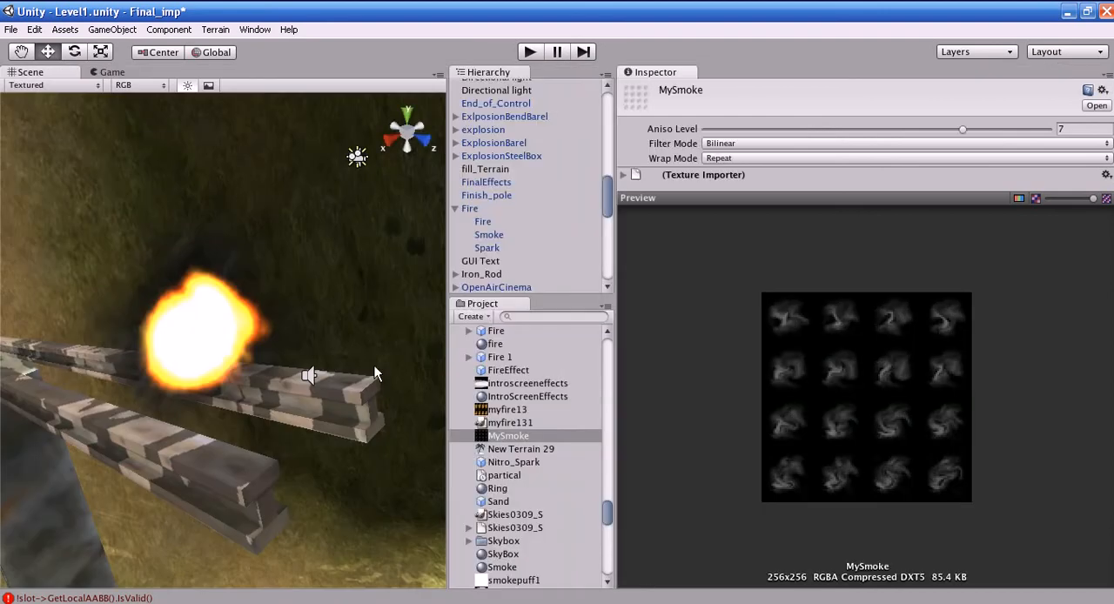
- Select Fire's Spark child and review its Particle Renderer and Particle Animator settings
click(183, 360)
click(488, 248)
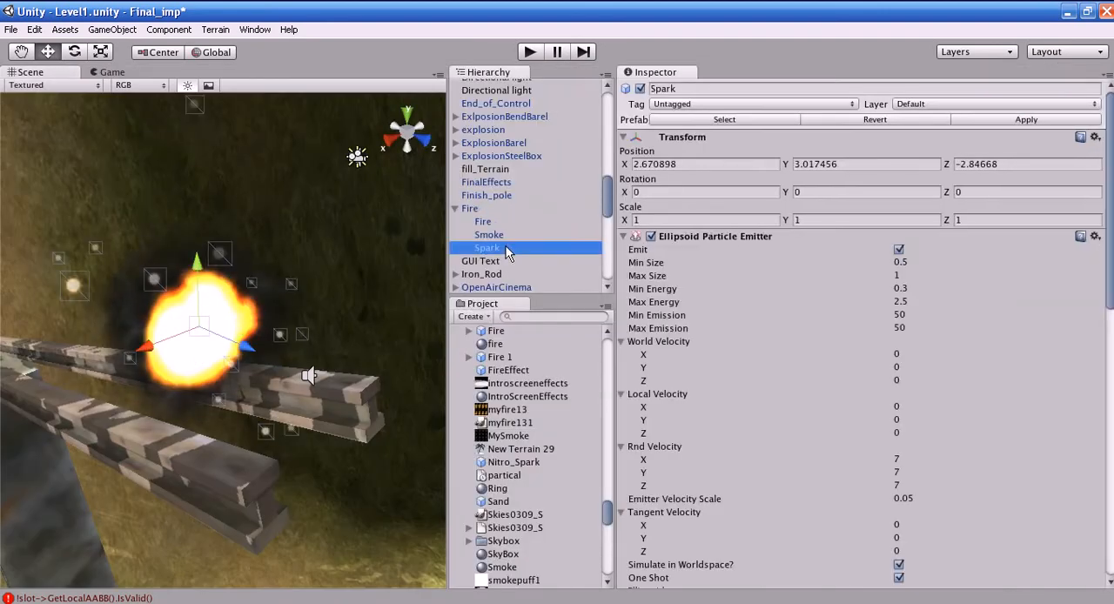
scroll(906, 468, down, 10)
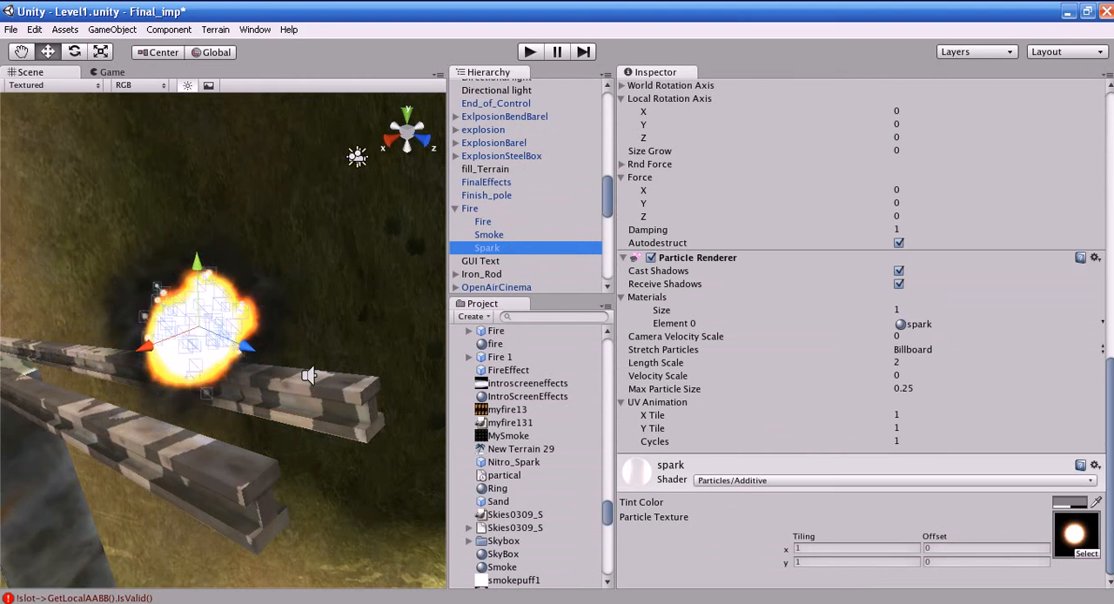
drag(1109, 467, 1109, 362)
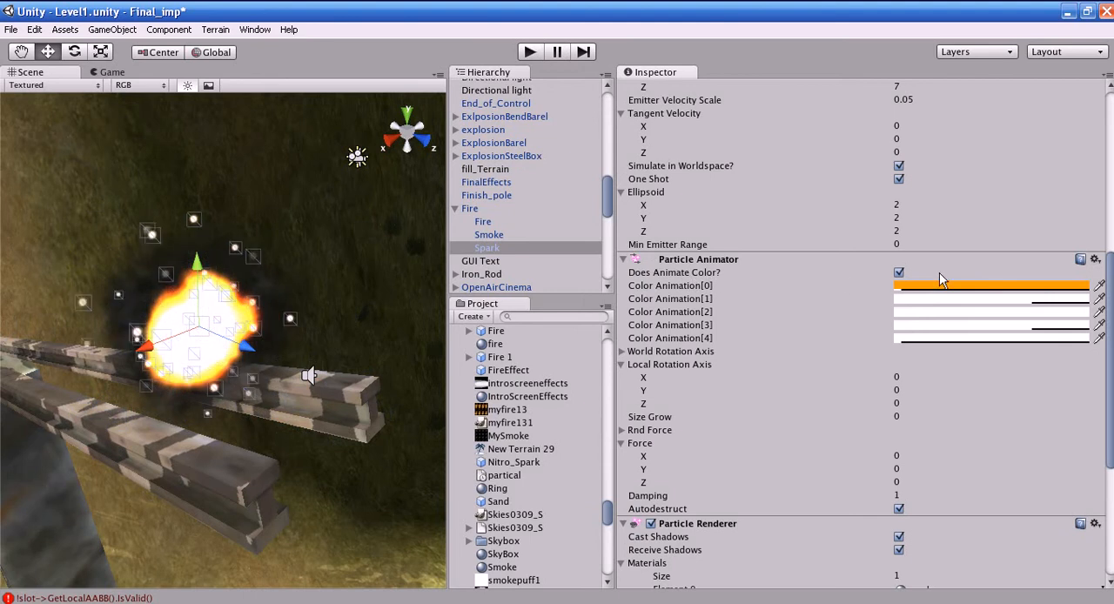
- Try toggling Does Animate Color in Spark's Particle Animator and inspect the Color Animation[0] color
click(899, 274)
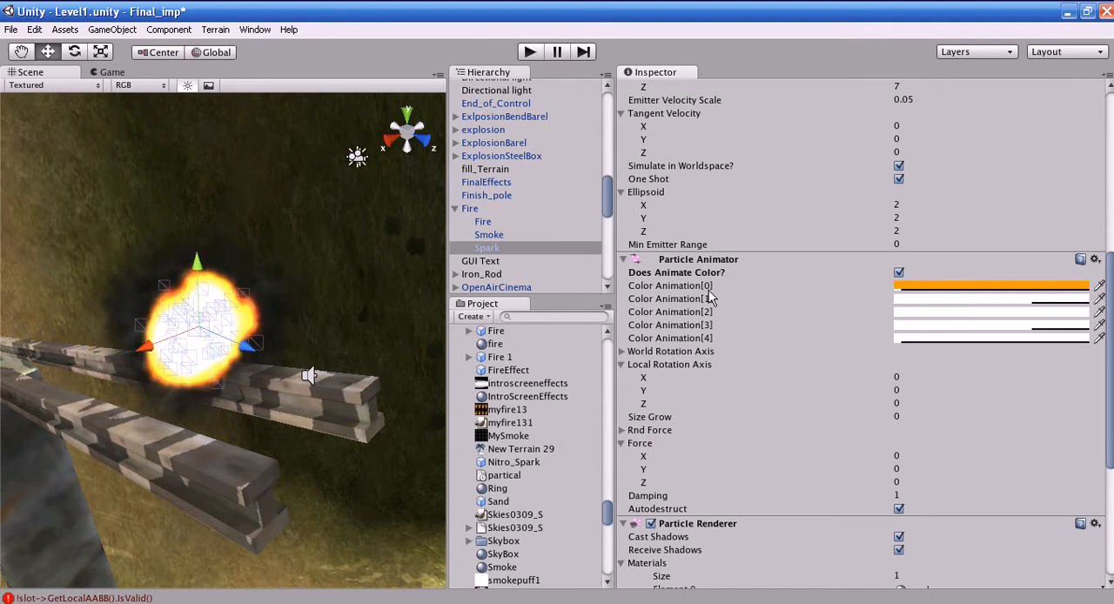
click(938, 287)
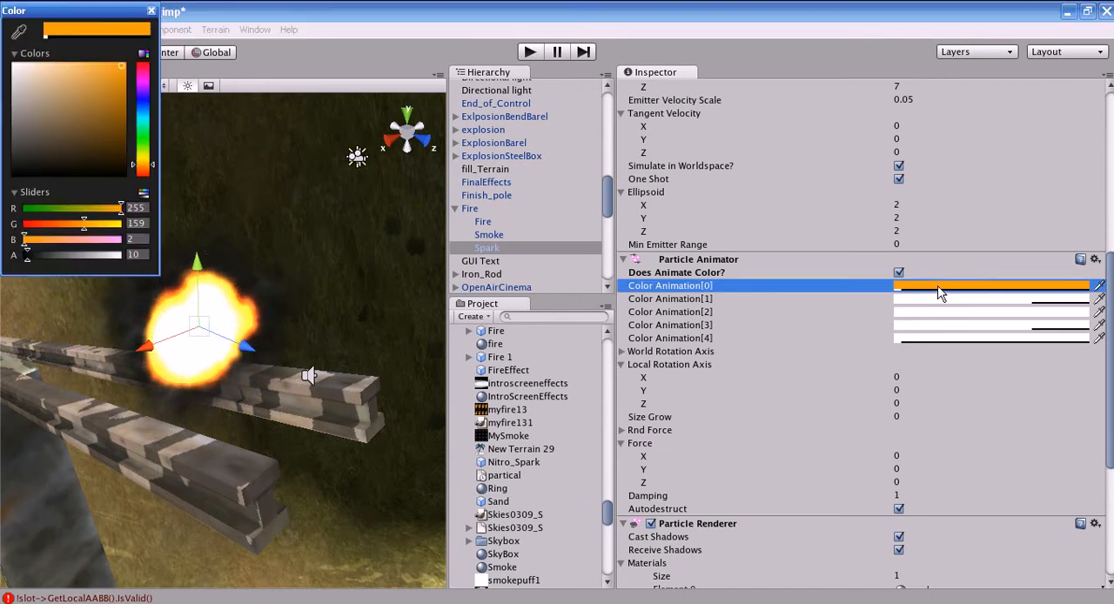
click(151, 12)
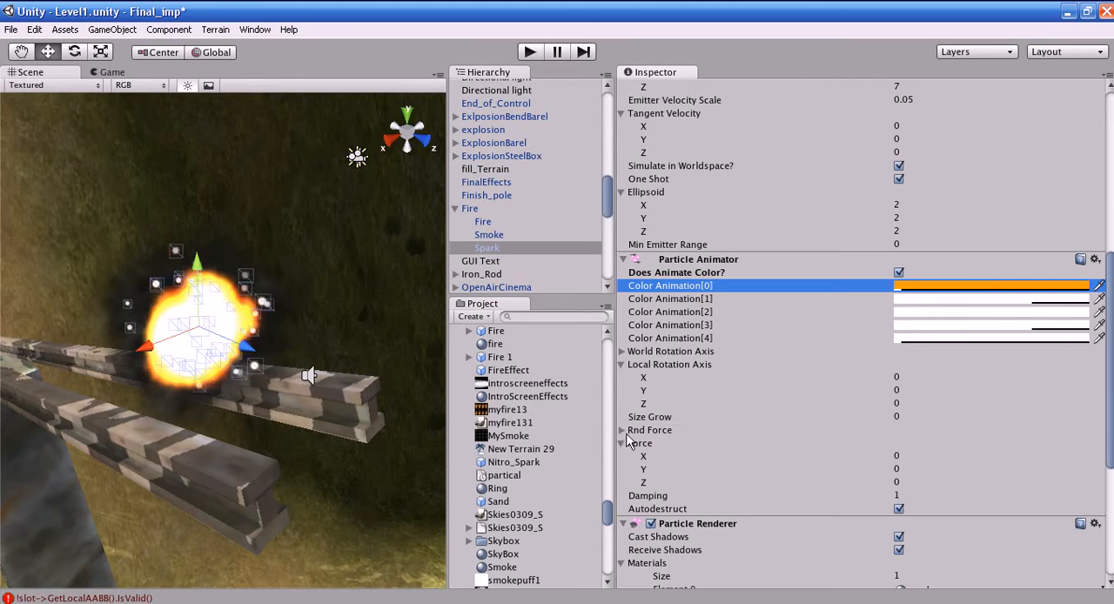
- Try a Damping of about 0.69 in Spark's Particle Animator and set it back to 1
scroll(655, 416, up, 5)
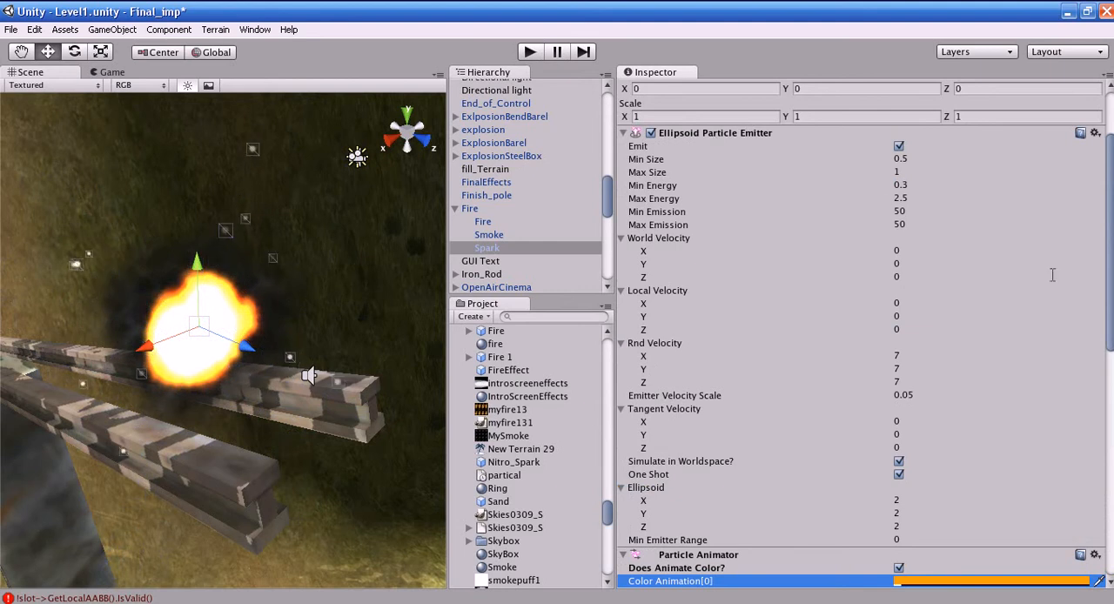
scroll(1112, 309, down, 10)
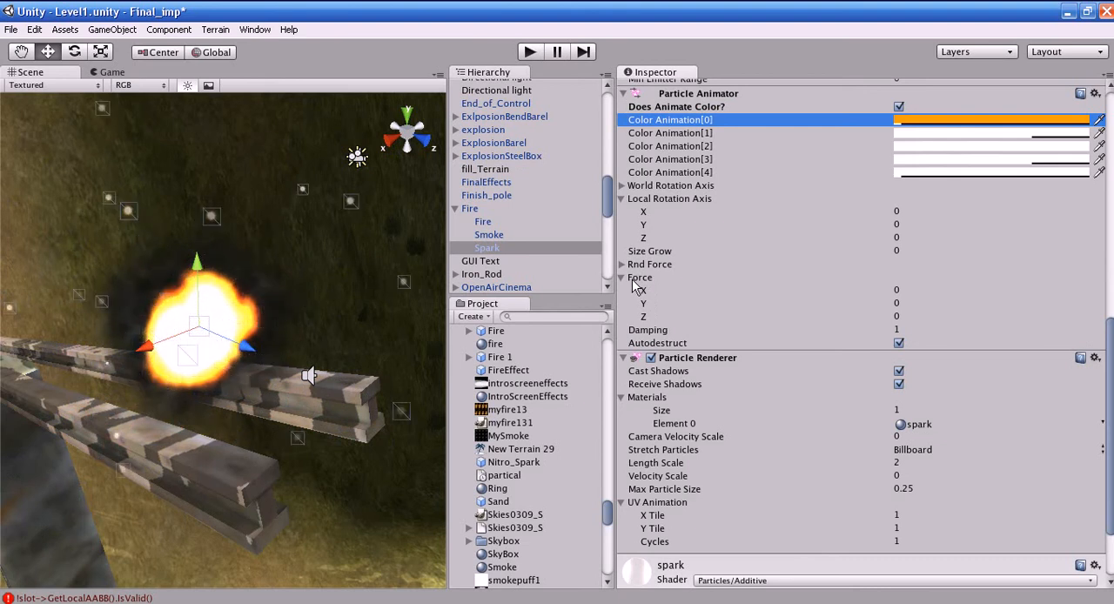
click(648, 331)
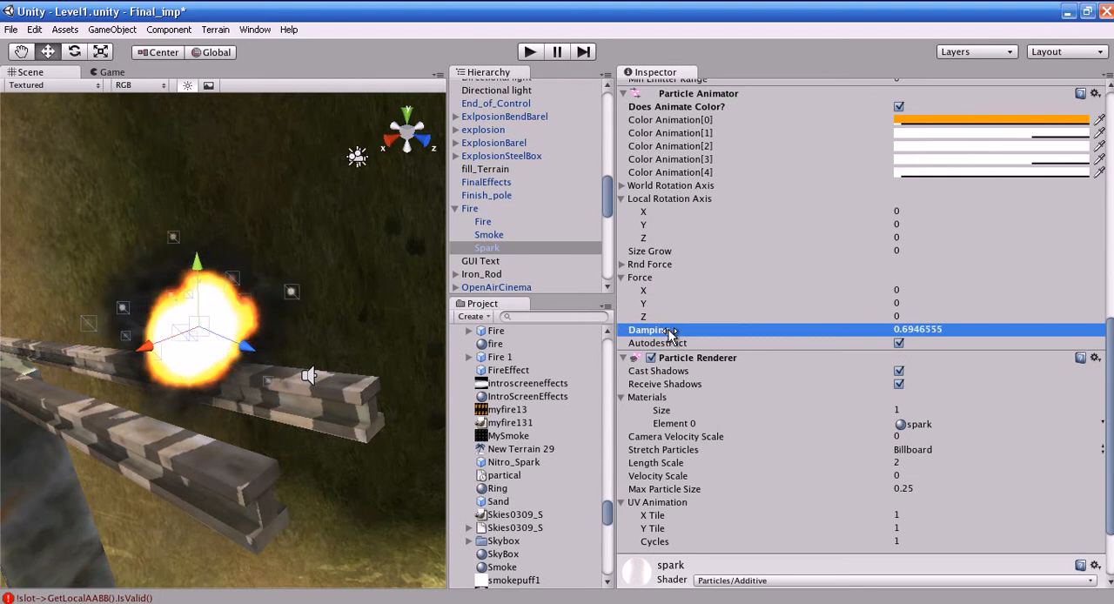
click(970, 331)
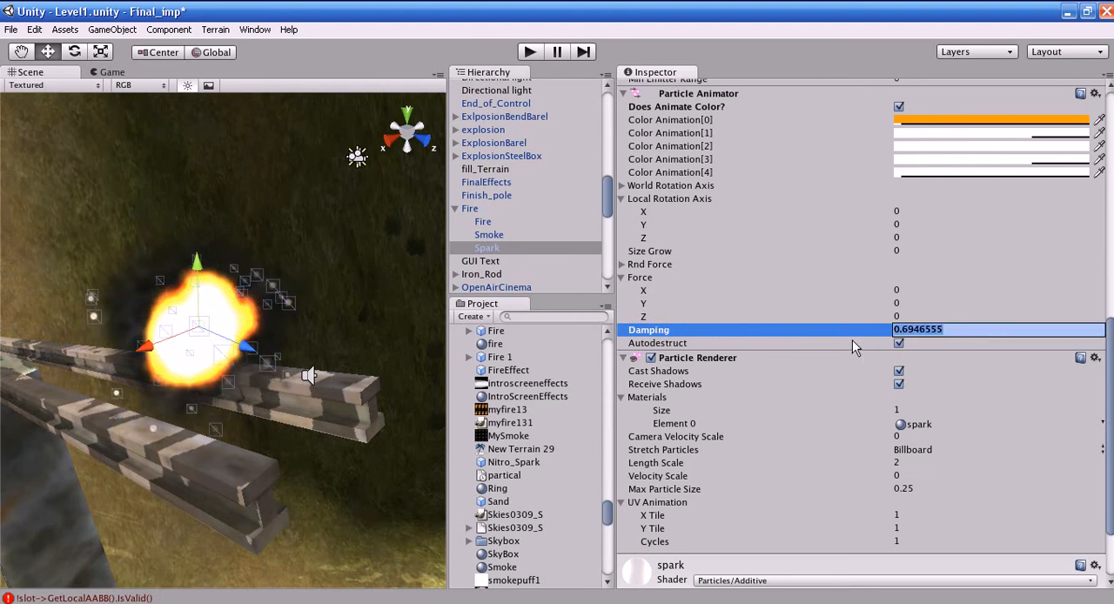
text(1)
key(Return)
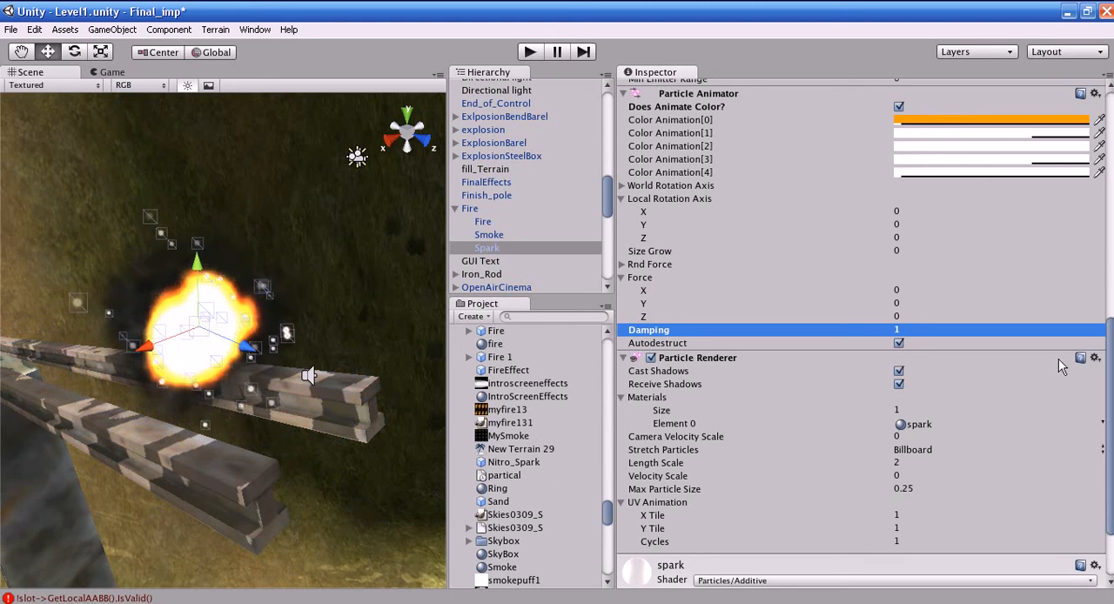
- Review Spark's Ellipsoid Particle Emitter, Particle Animator and Particle Renderer settings as a whole
drag(1110, 430, 1109, 391)
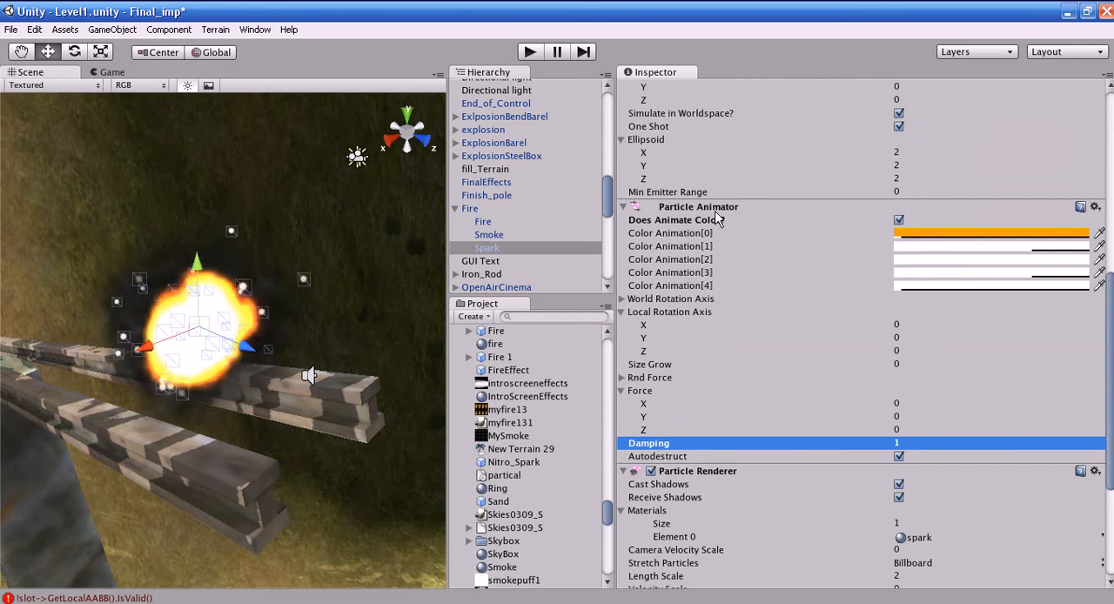
drag(1111, 433, 1093, 256)
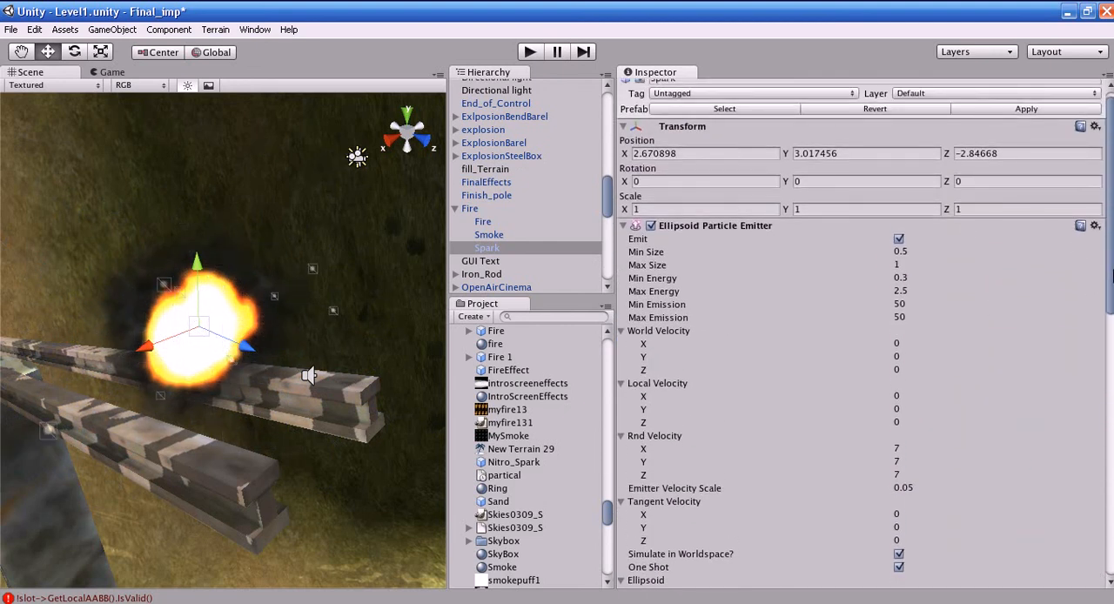
drag(1112, 276, 1112, 539)
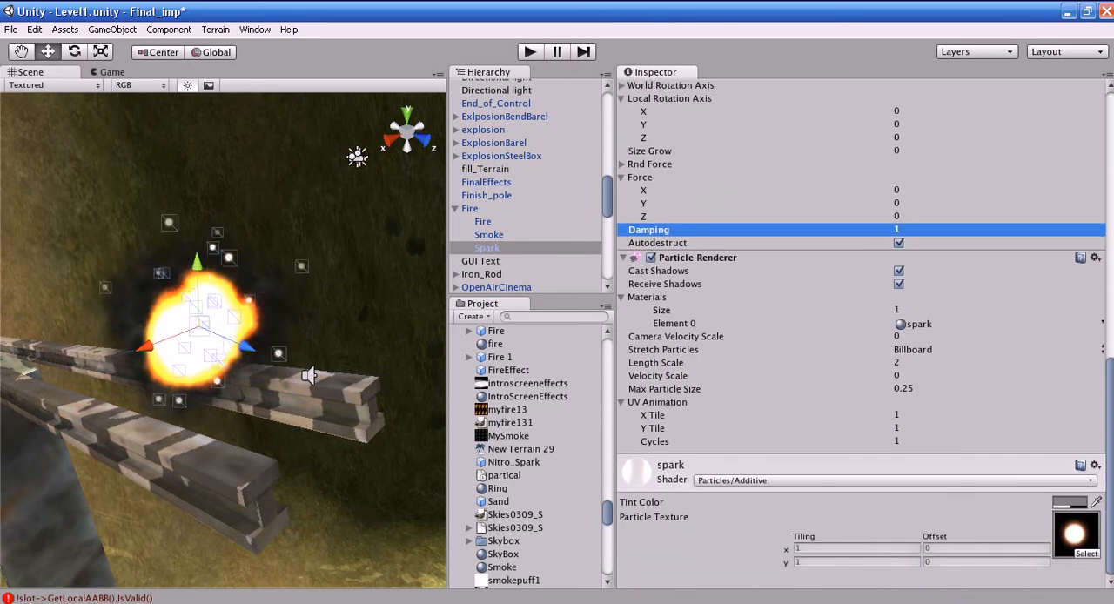